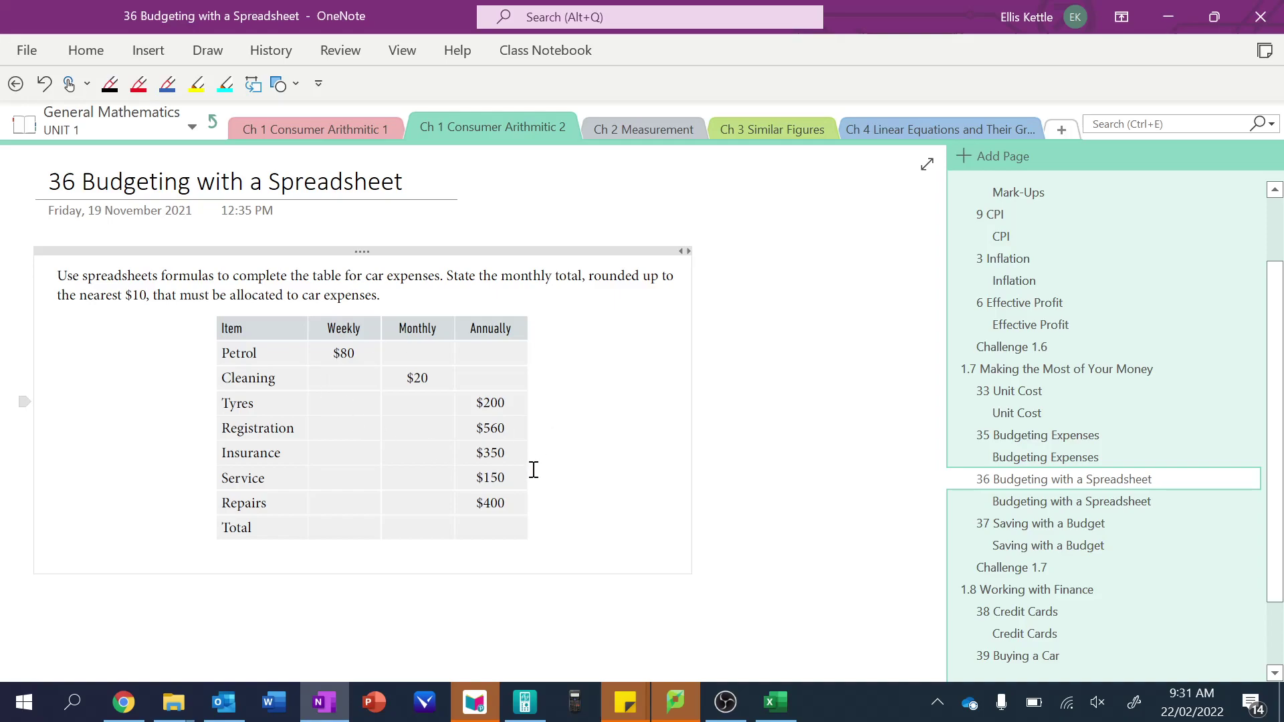
Step: Back in Excel, make the four column headings in A1:D1 bold
{"action": "left_click", "coordinate": [665, 487]}
{"action": "left_click", "coordinate": [789, 345]}
{"action": "key", "text": "alt+Tab"}
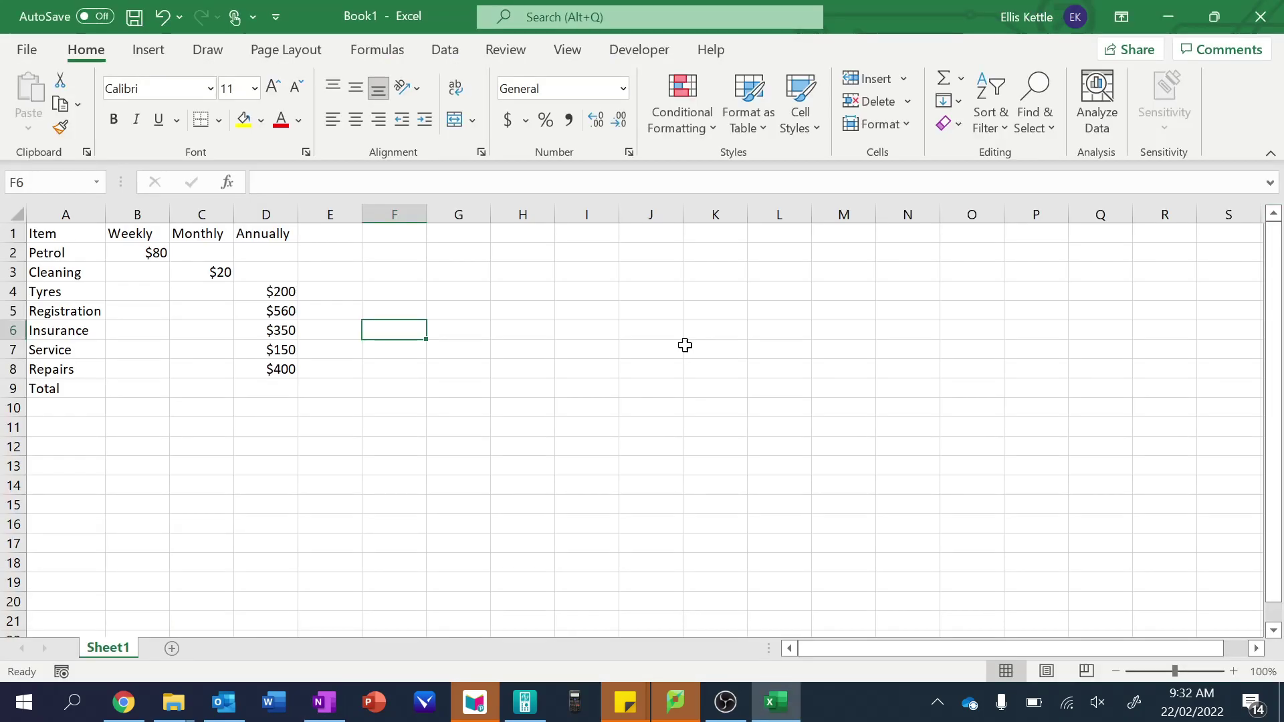
{"action": "left_click", "coordinate": [55, 235]}
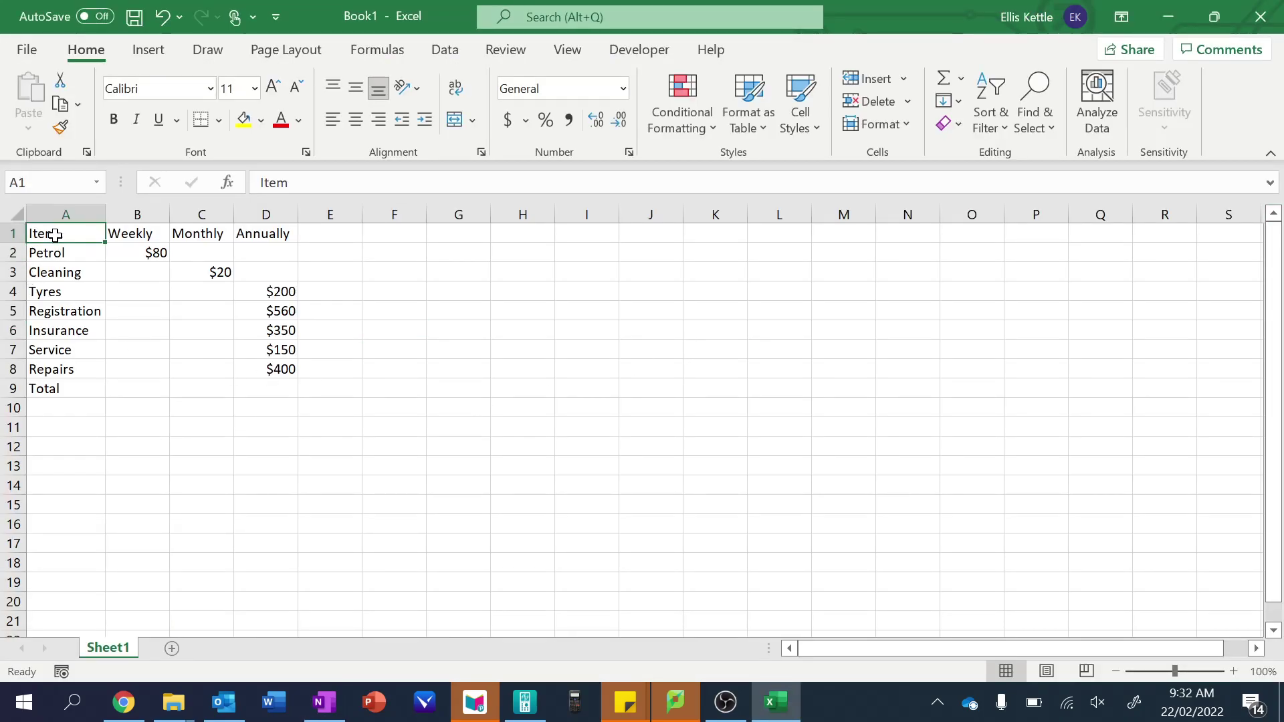
{"action": "scroll", "coordinate": [55, 234], "scroll_direction": "up", "scroll_amount": 4}
{"action": "key", "text": "ctrl+shift+Right"}
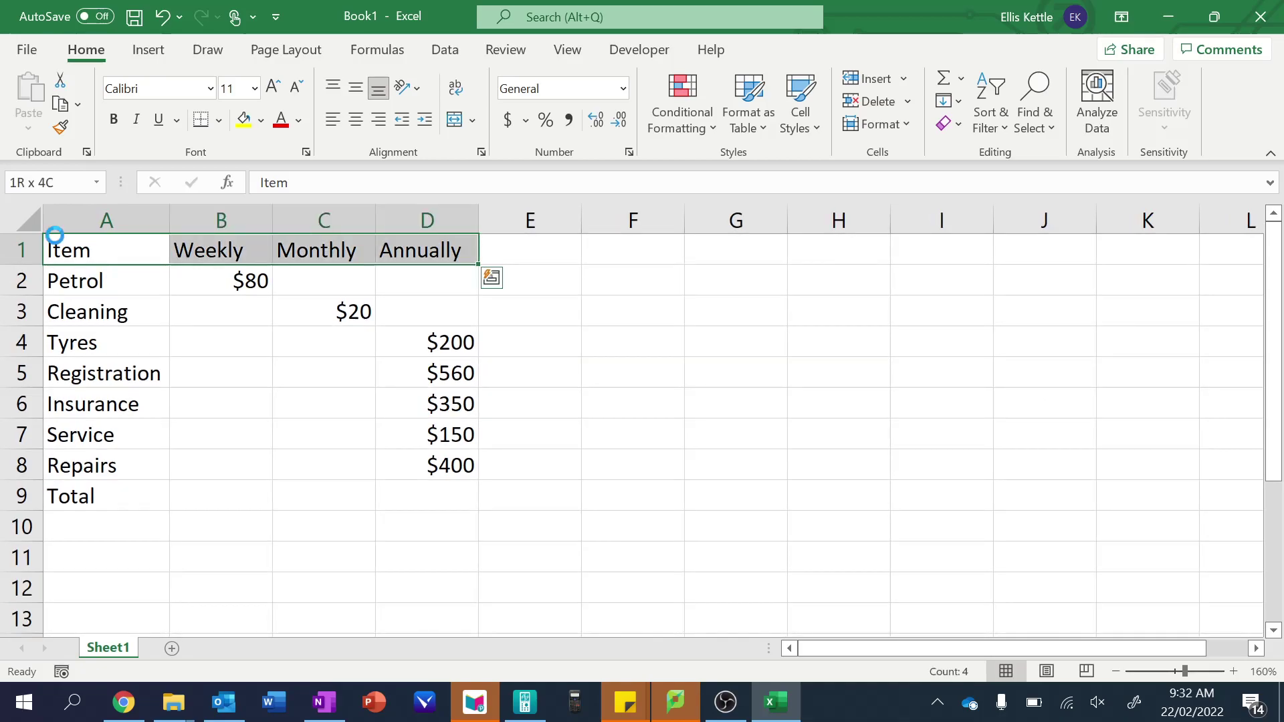
{"action": "key", "text": "ctrl+b"}
Step: Bold the item names in column A from Item down to Total
{"action": "key", "text": "ctrl+a"}
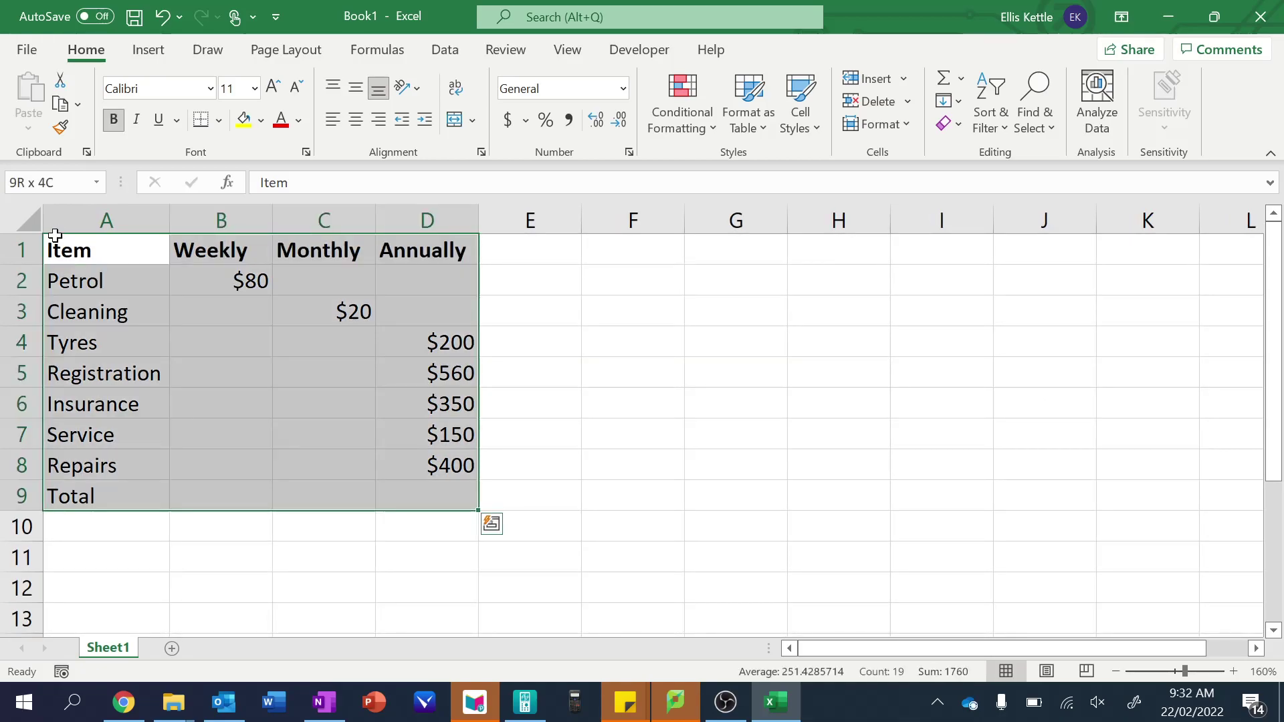
{"action": "key", "text": "ctrl+shift+Left"}
{"action": "key", "text": "ctrl+b"}
{"action": "left_click", "coordinate": [54, 236], "text": "ctrl"}
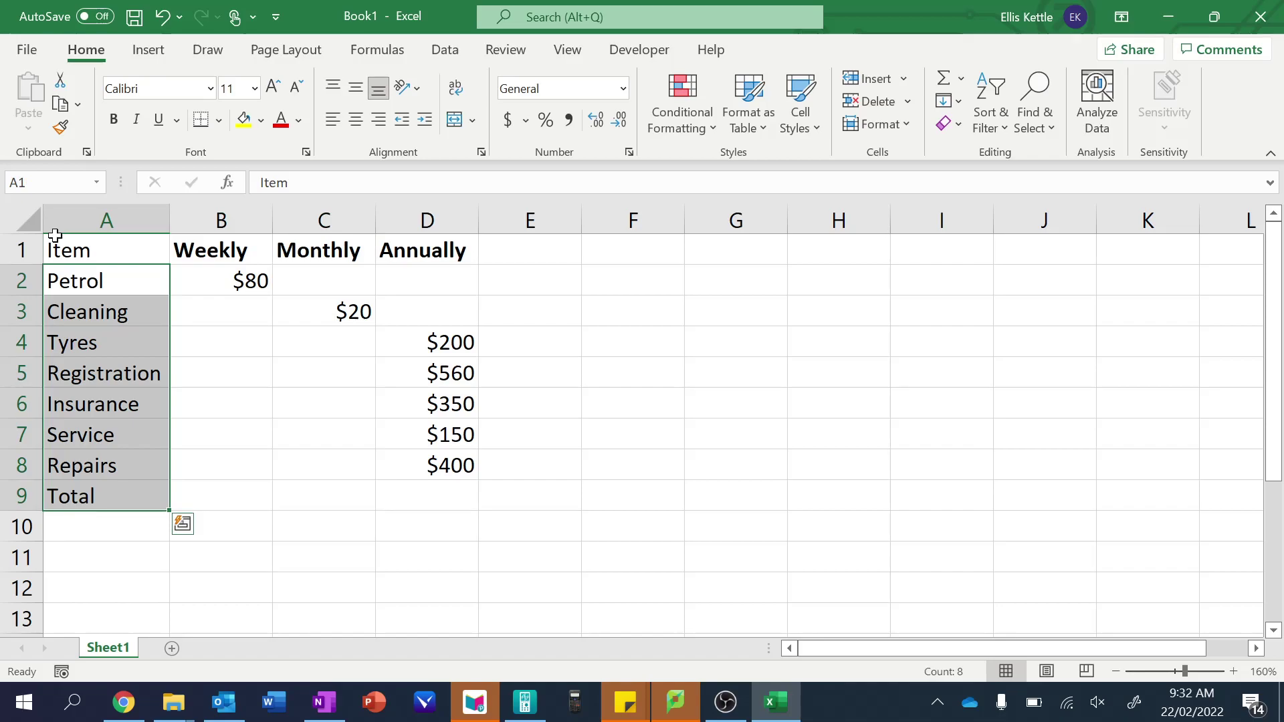
{"action": "left_click", "coordinate": [55, 236]}
{"action": "key", "text": "ctrl+shift+Down"}
{"action": "key", "text": "ctrl+b"}
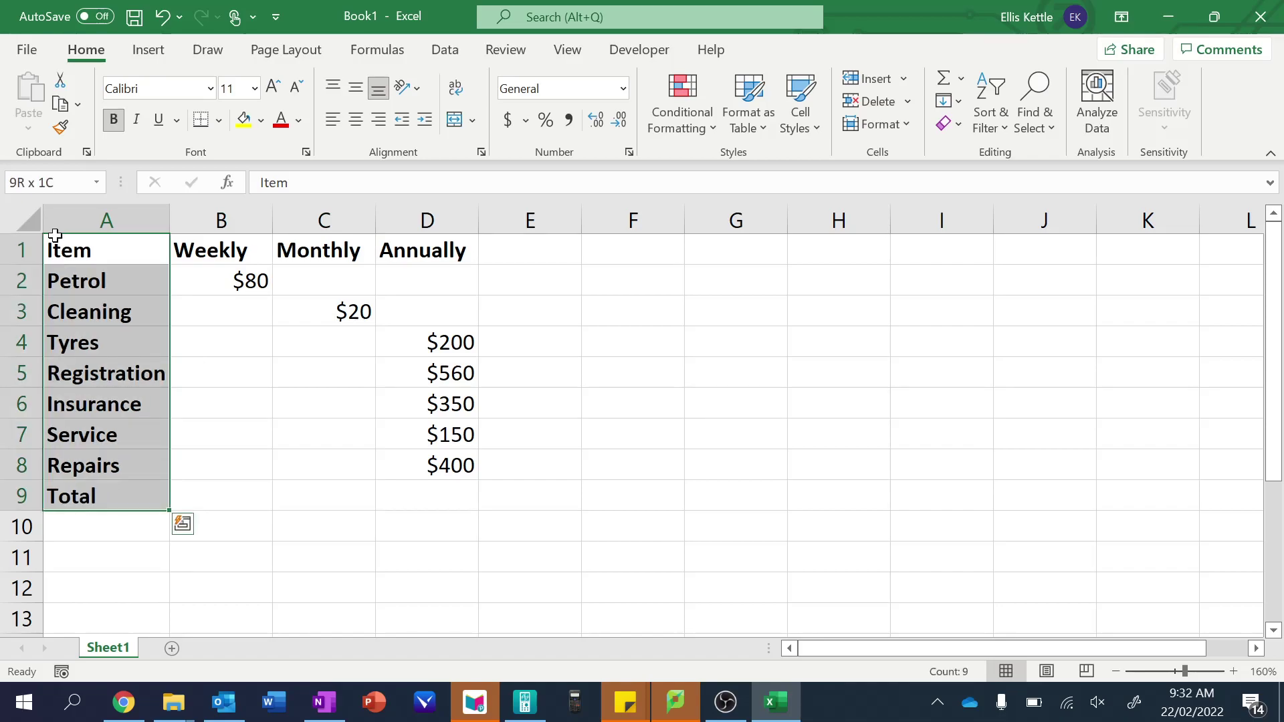
Step: Shade the heading row dark grey and the item names light grey
{"action": "left_click_drag", "start_coordinate": [164, 249], "coordinate": [421, 250]}
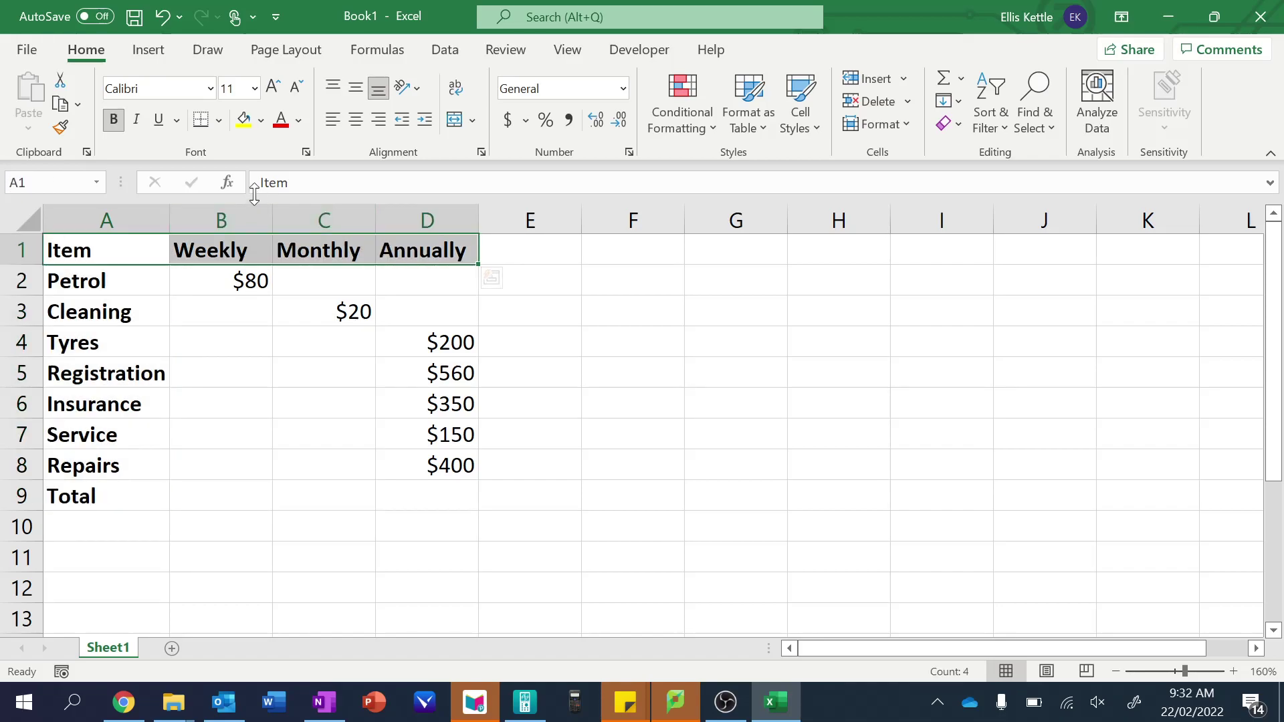
{"action": "left_click", "coordinate": [261, 120]}
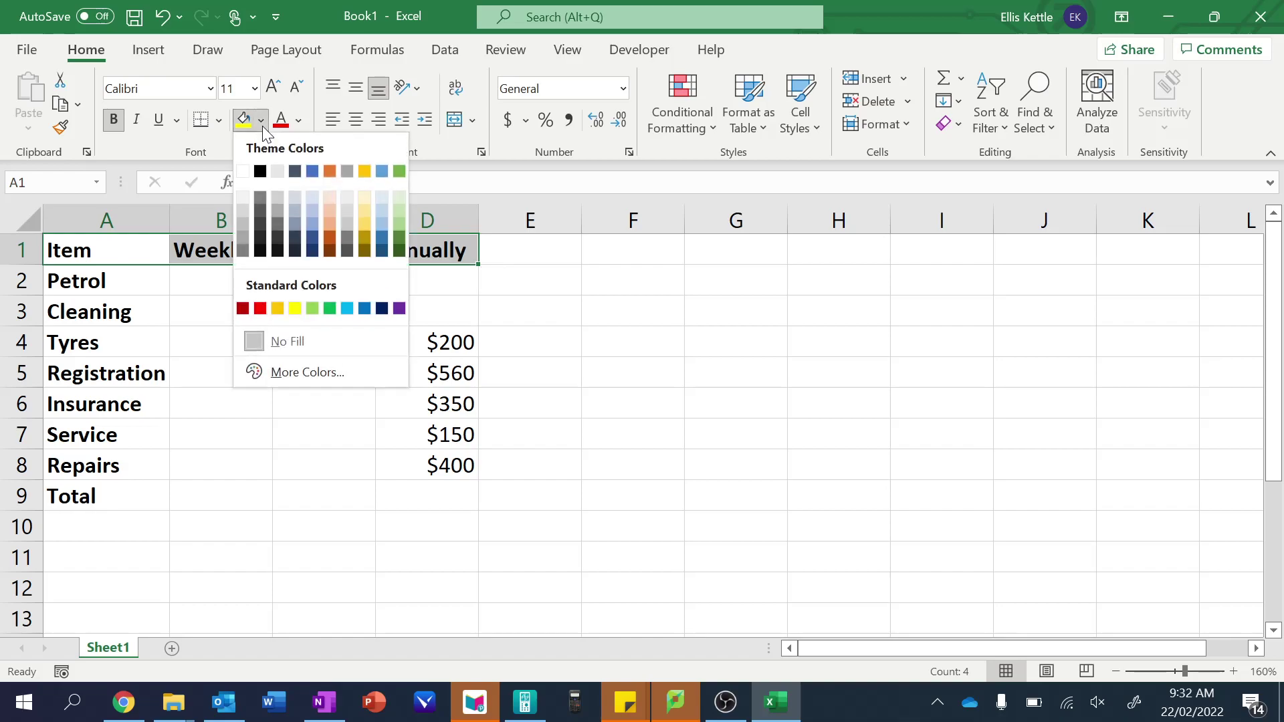
{"action": "left_click", "coordinate": [263, 198]}
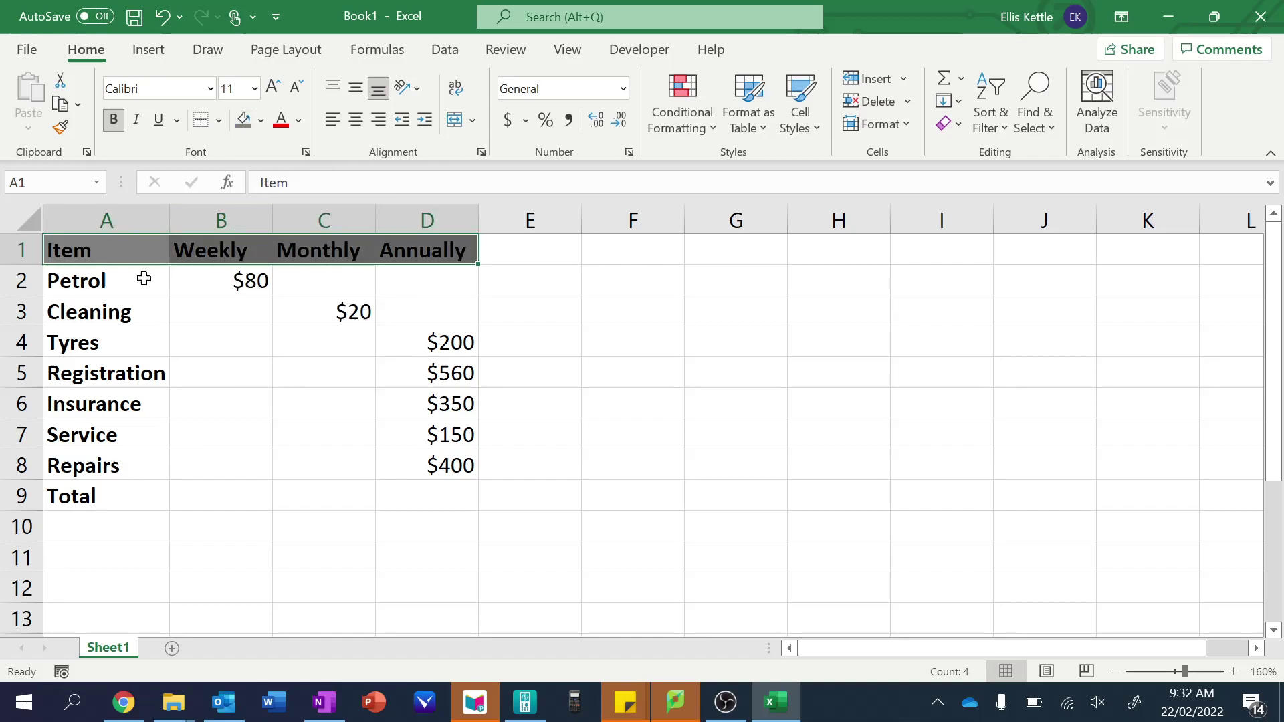
{"action": "left_click", "coordinate": [141, 279]}
{"action": "key", "text": "ctrl+shift+Down"}
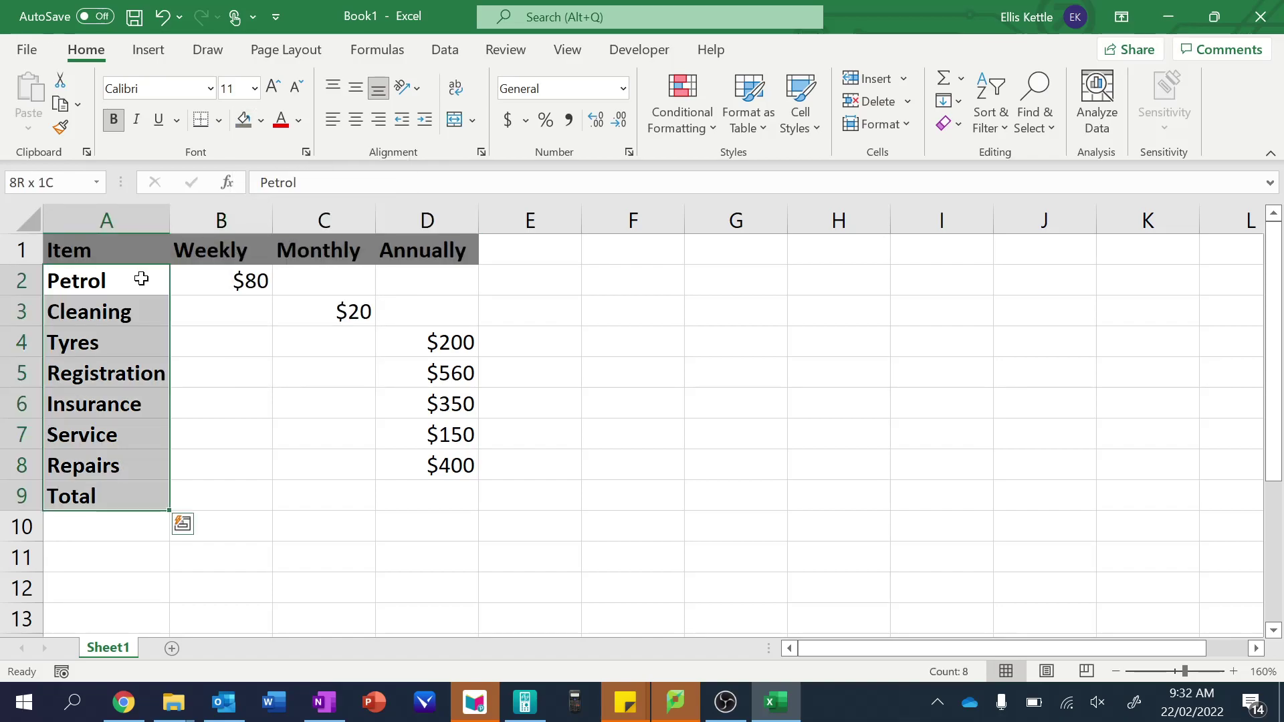
{"action": "left_click", "coordinate": [261, 120]}
{"action": "left_click", "coordinate": [244, 209]}
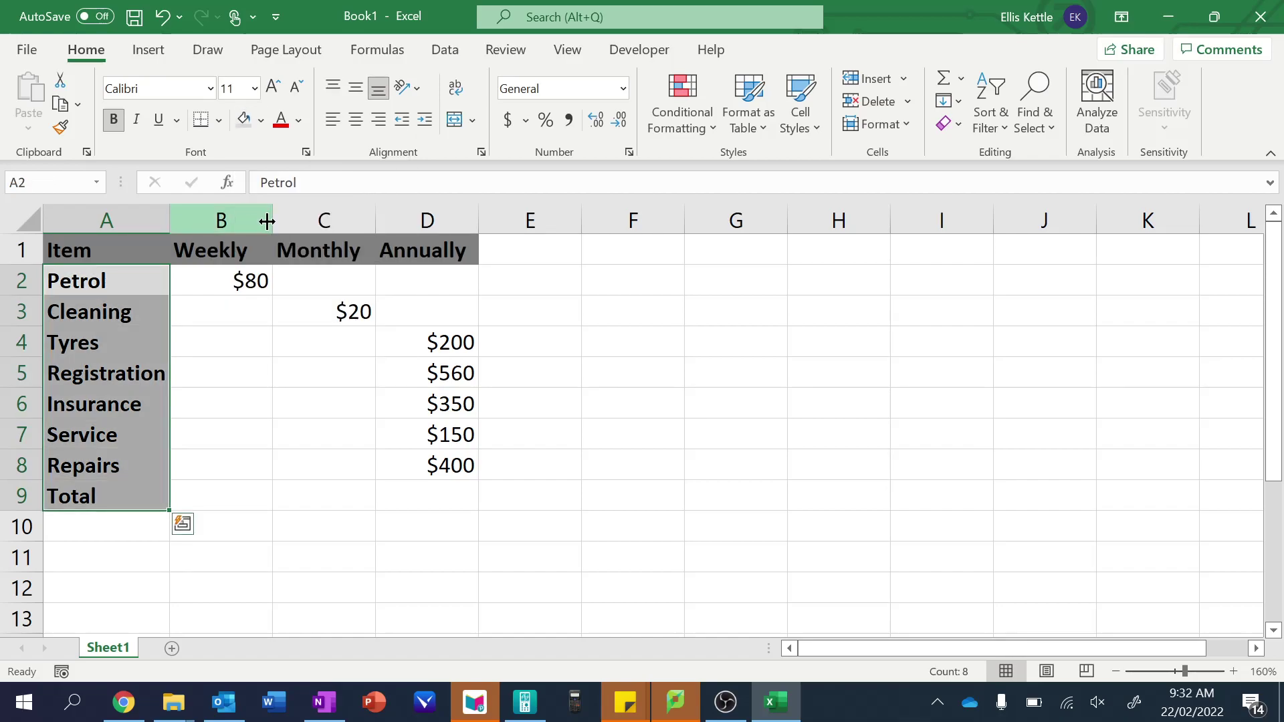
{"action": "left_click", "coordinate": [519, 443]}
Step: Apply All Borders to every cell of the expenses table A1:D9
{"action": "left_click_drag", "start_coordinate": [133, 250], "coordinate": [418, 494]}
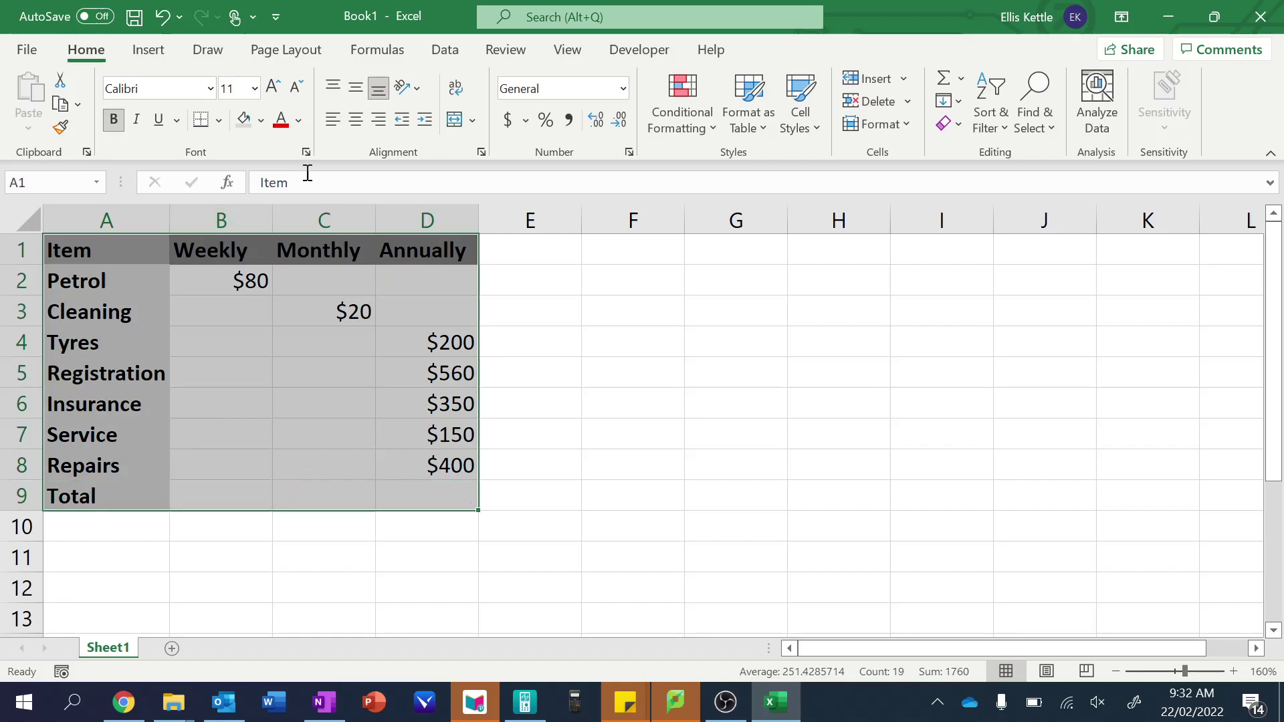
{"action": "left_click", "coordinate": [220, 121]}
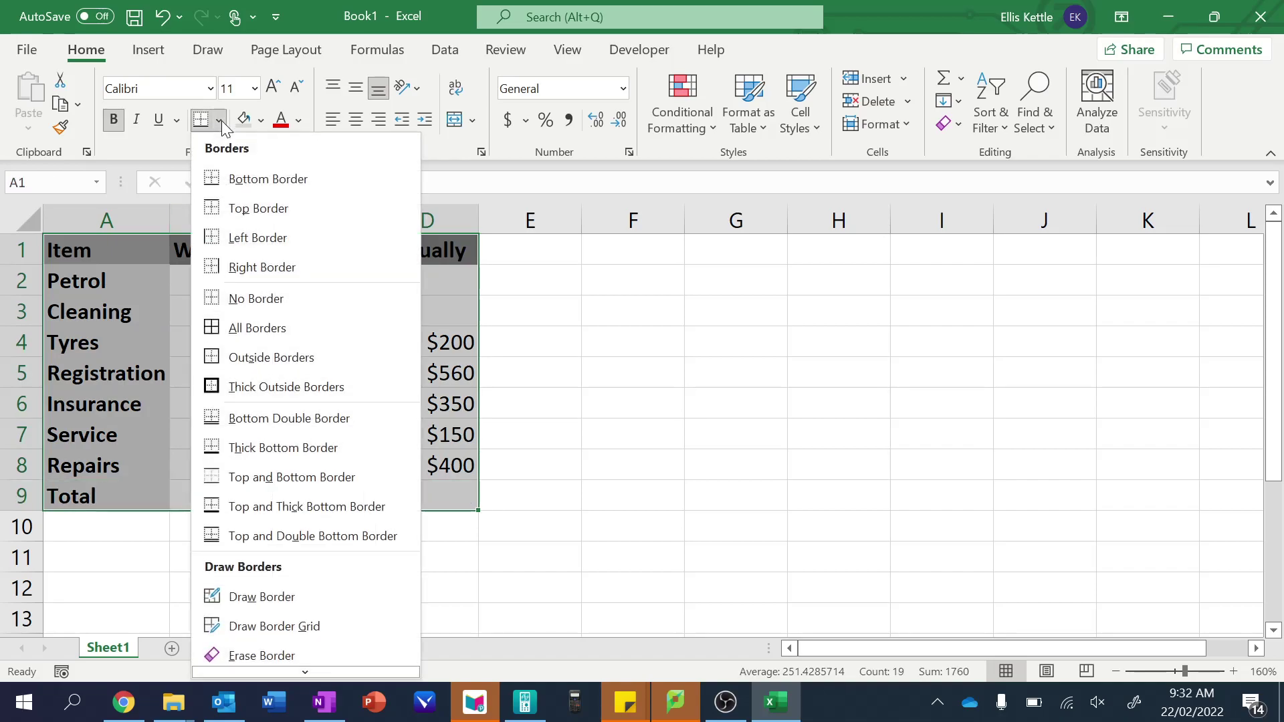
{"action": "left_click", "coordinate": [257, 328]}
{"action": "left_click", "coordinate": [604, 459]}
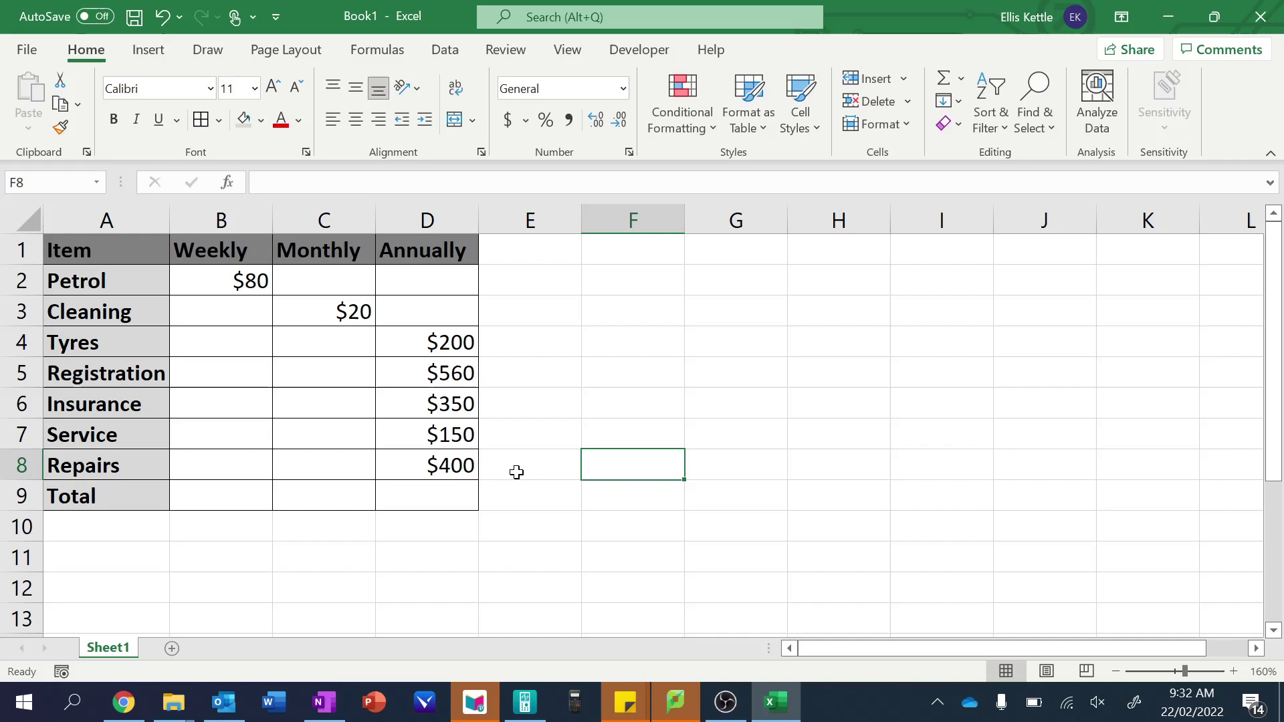
Step: Review the given weekly, monthly and annual amounts in the table
{"action": "left_click", "coordinate": [265, 293]}
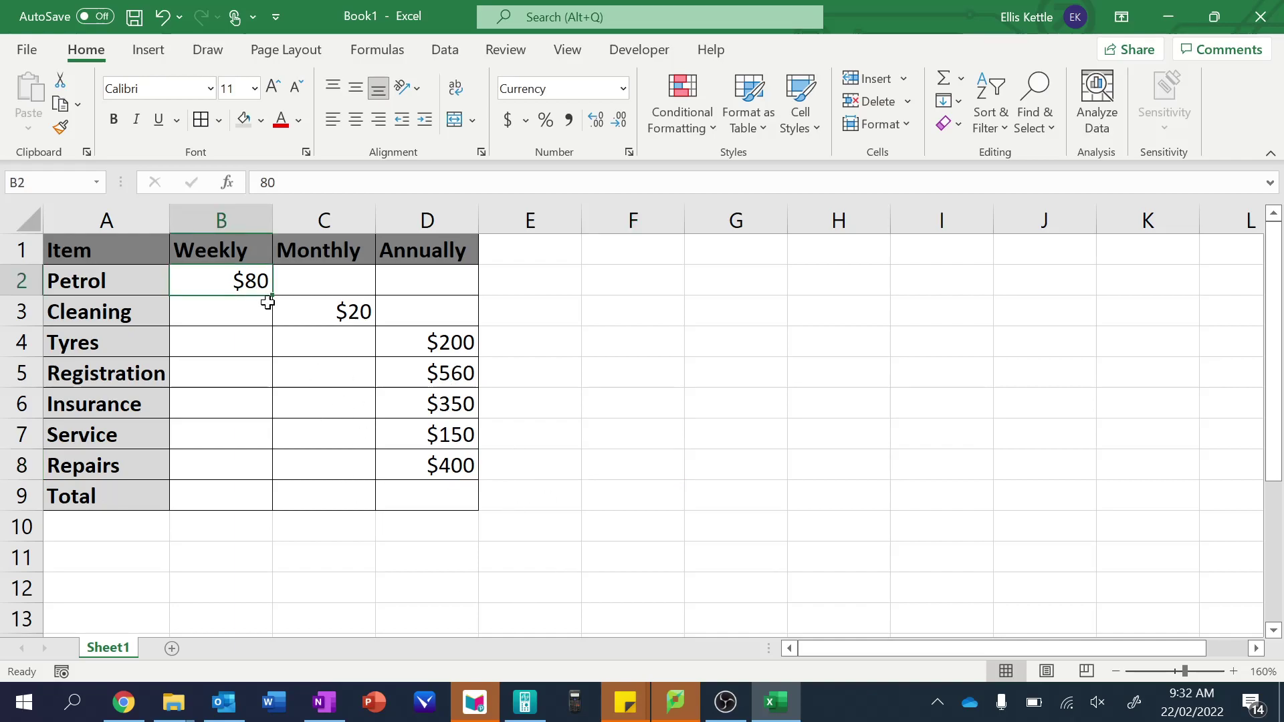
{"action": "left_click", "coordinate": [286, 317]}
{"action": "key", "text": "Up"}
{"action": "key", "text": "Left"}
{"action": "key", "text": "Down"}
{"action": "key", "text": "Right"}
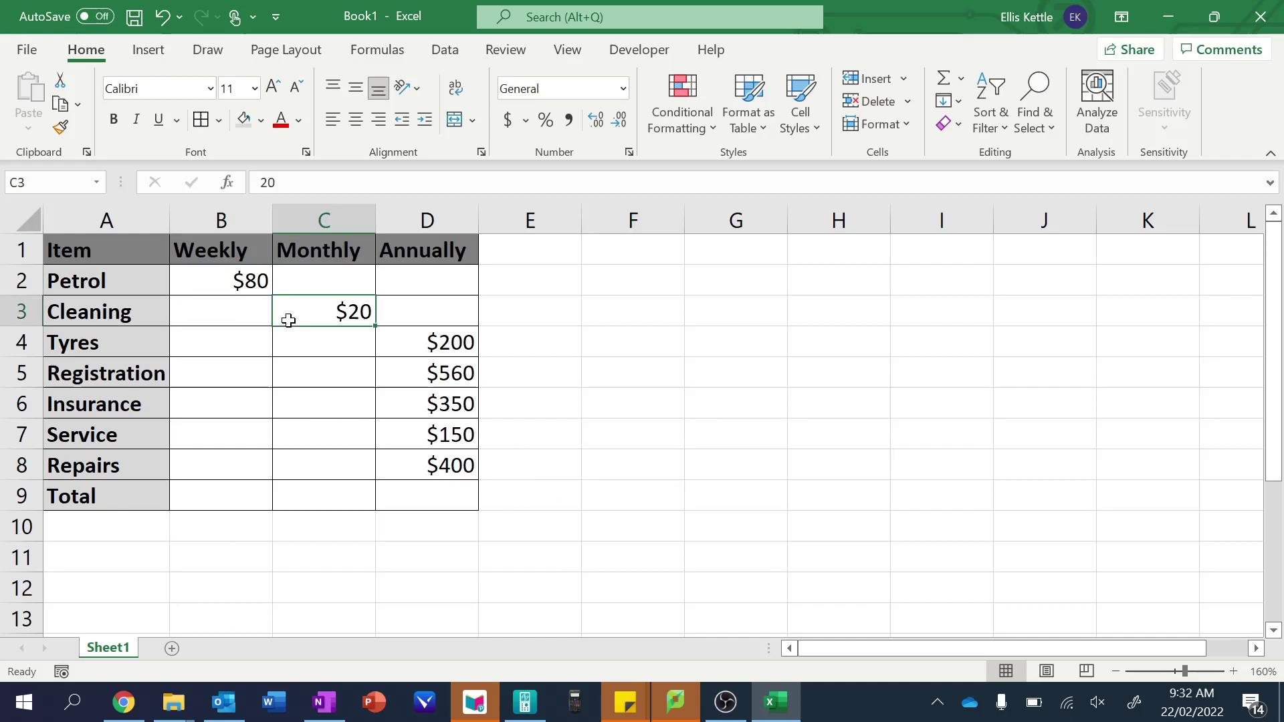
{"action": "key", "text": "Right"}
{"action": "key", "text": "Down"}
{"action": "key", "text": "Down"}
{"action": "key", "text": "Down"}
{"action": "key", "text": "Down"}
{"action": "key", "text": "Down"}
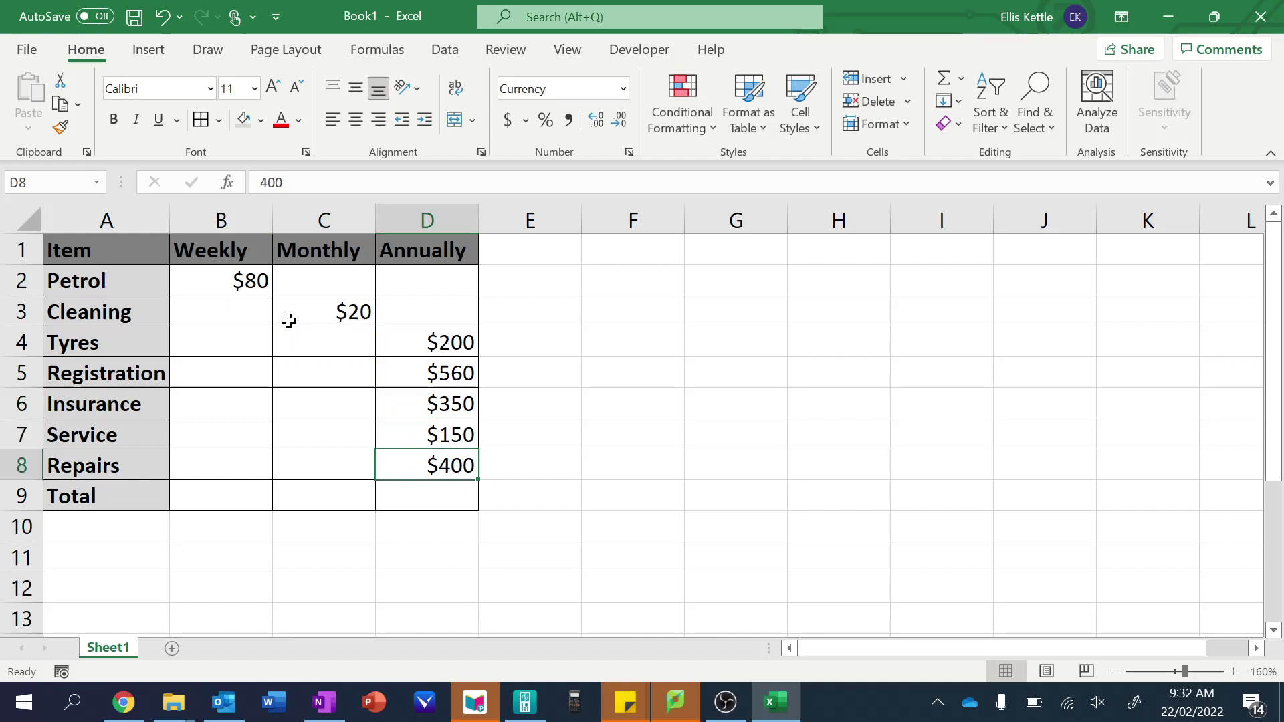
{"action": "key", "text": "Up"}
{"action": "key", "text": "Up"}
{"action": "key", "text": "Up"}
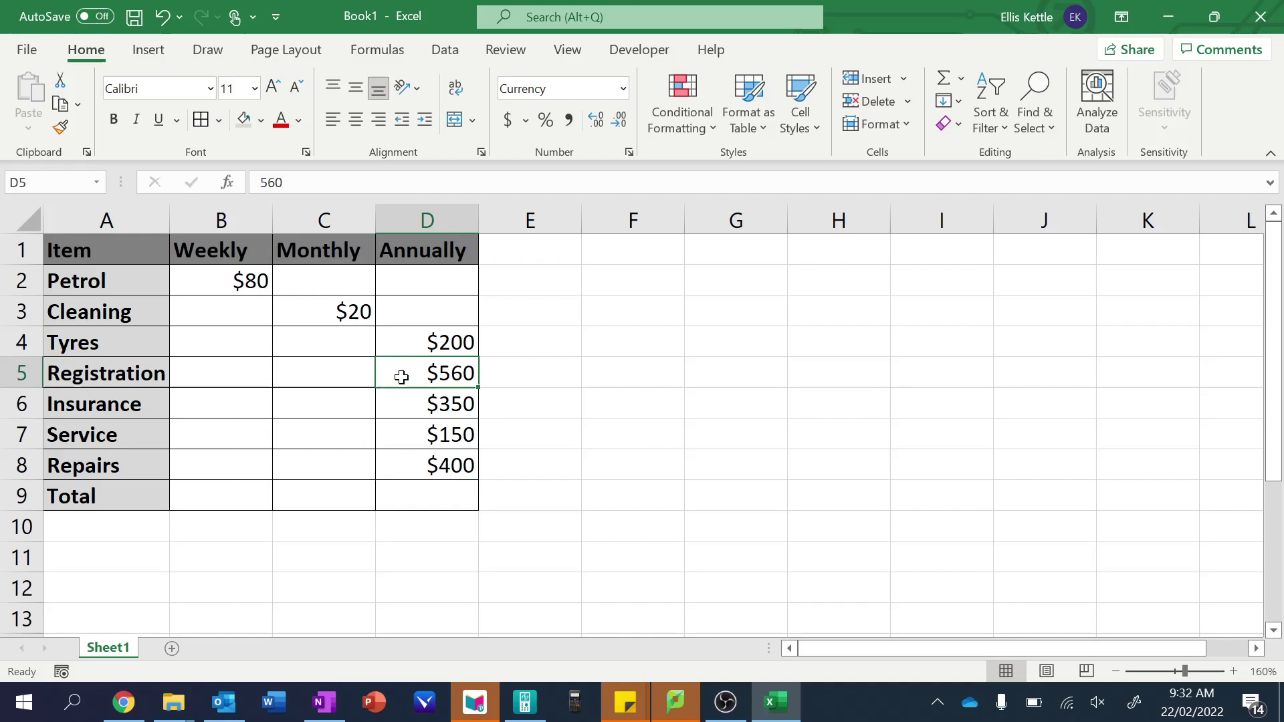
{"action": "left_click", "coordinate": [258, 285]}
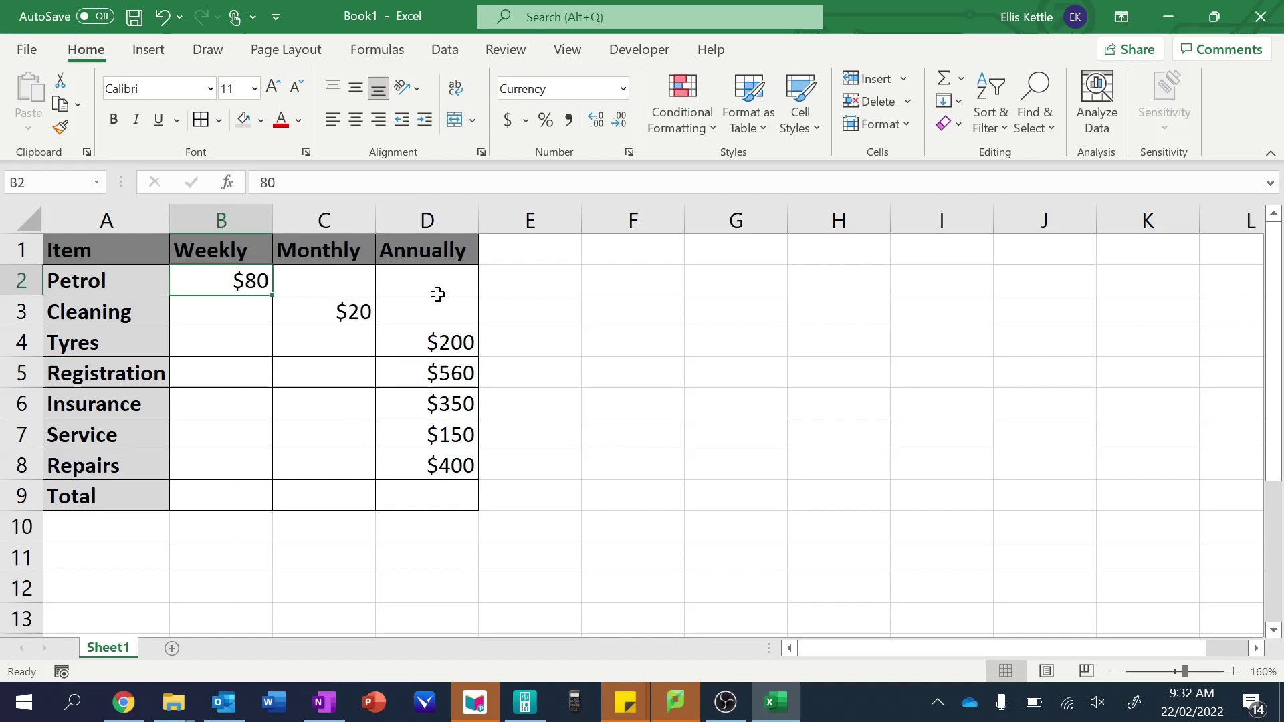
{"action": "left_click", "coordinate": [326, 289]}
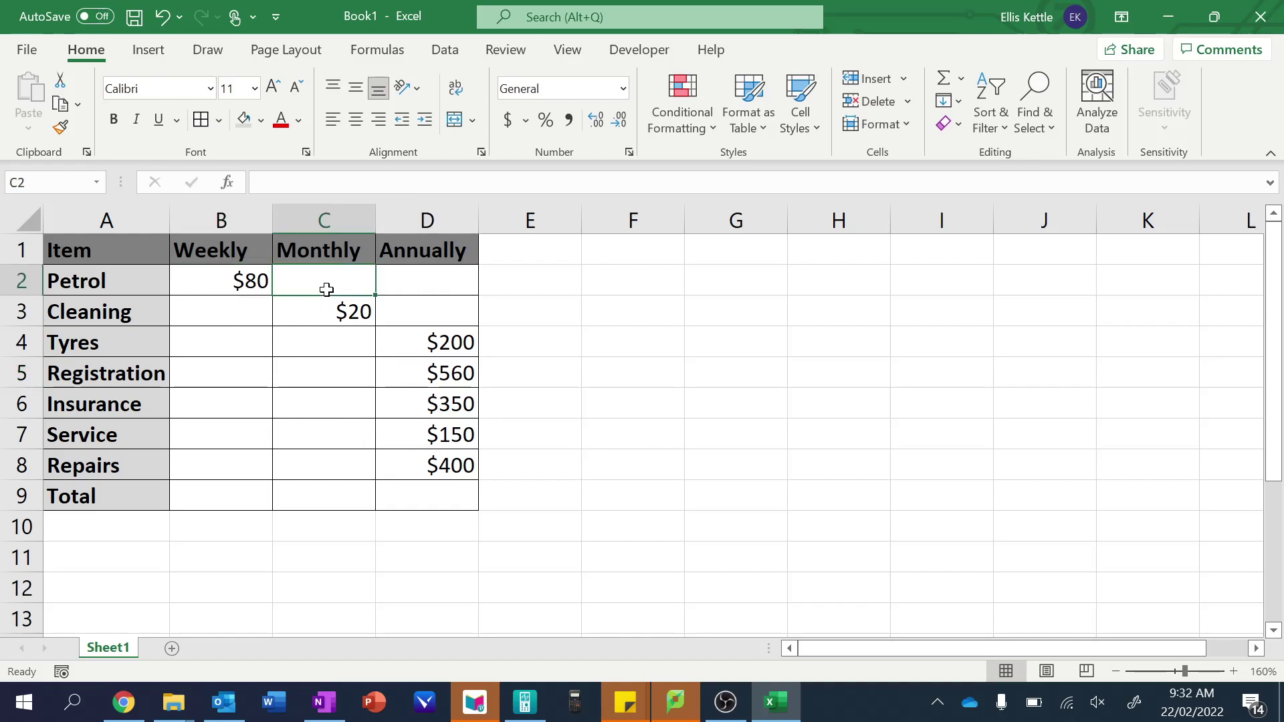
{"action": "left_click", "coordinate": [226, 277]}
Step: Enter =B2*52 in D2, giving Petrol's annual cost of $4,160
{"action": "left_click", "coordinate": [426, 289]}
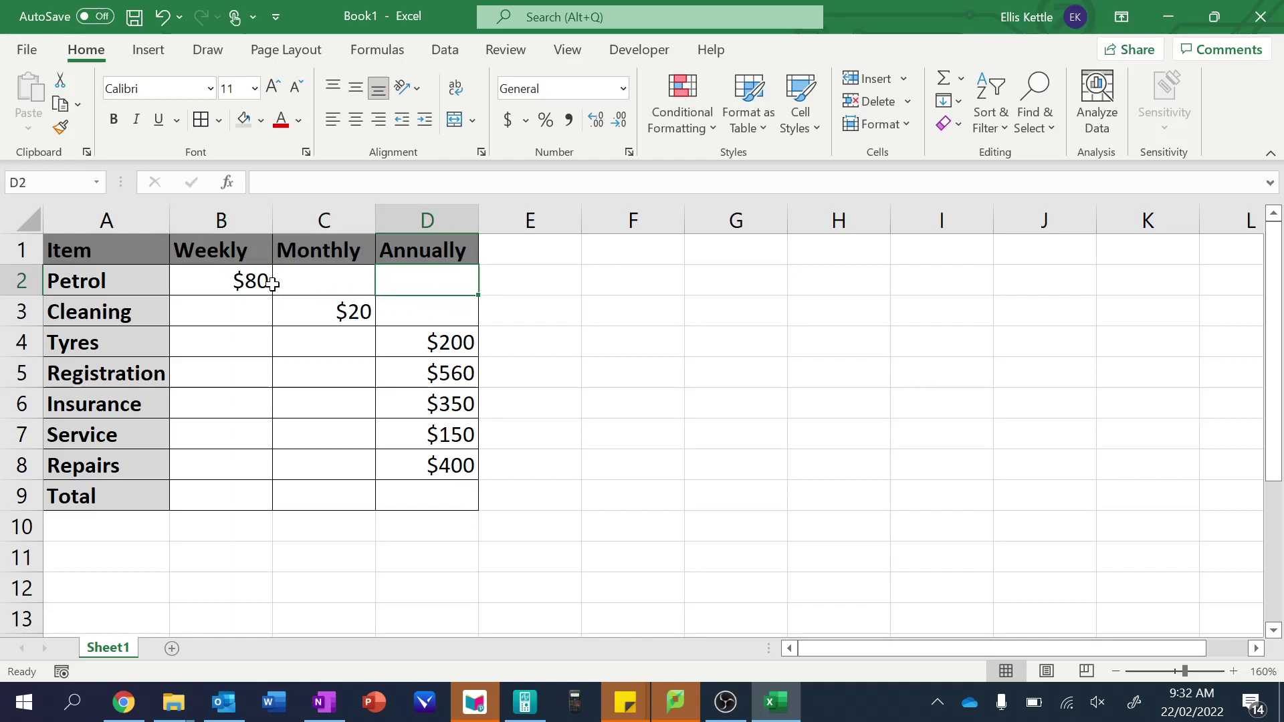
{"action": "type", "text": "="}
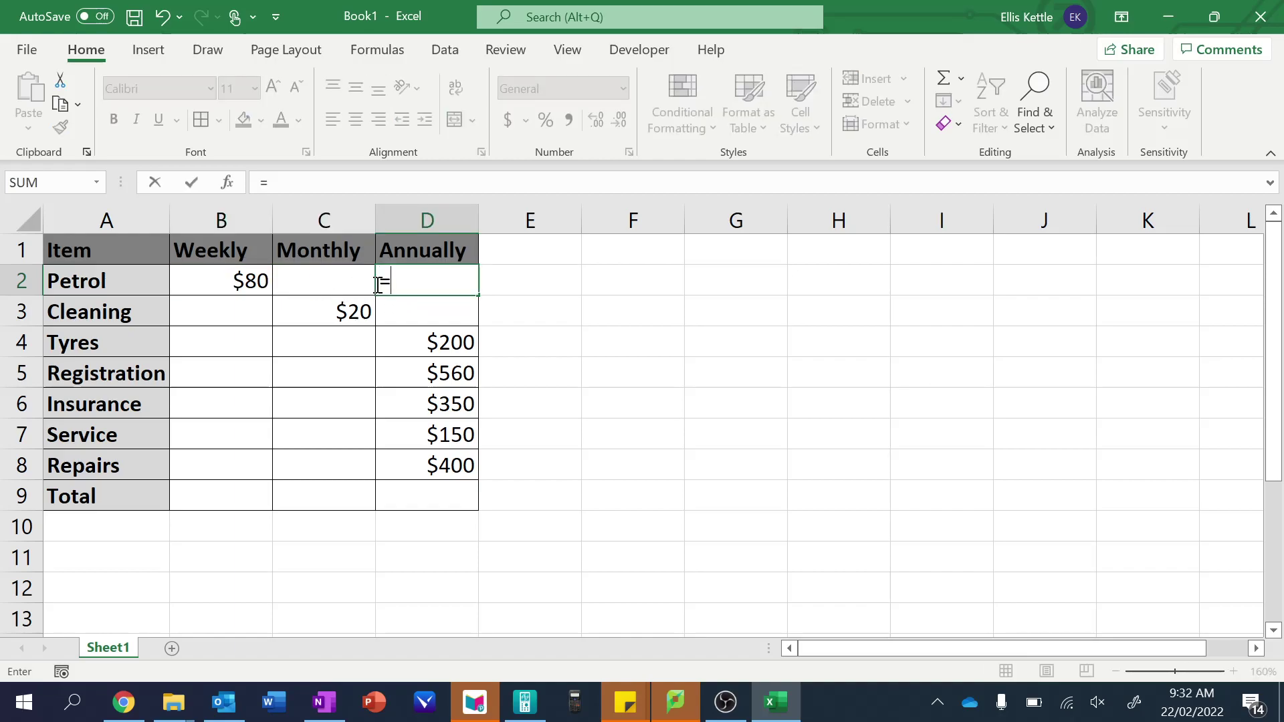
{"action": "left_click", "coordinate": [239, 283]}
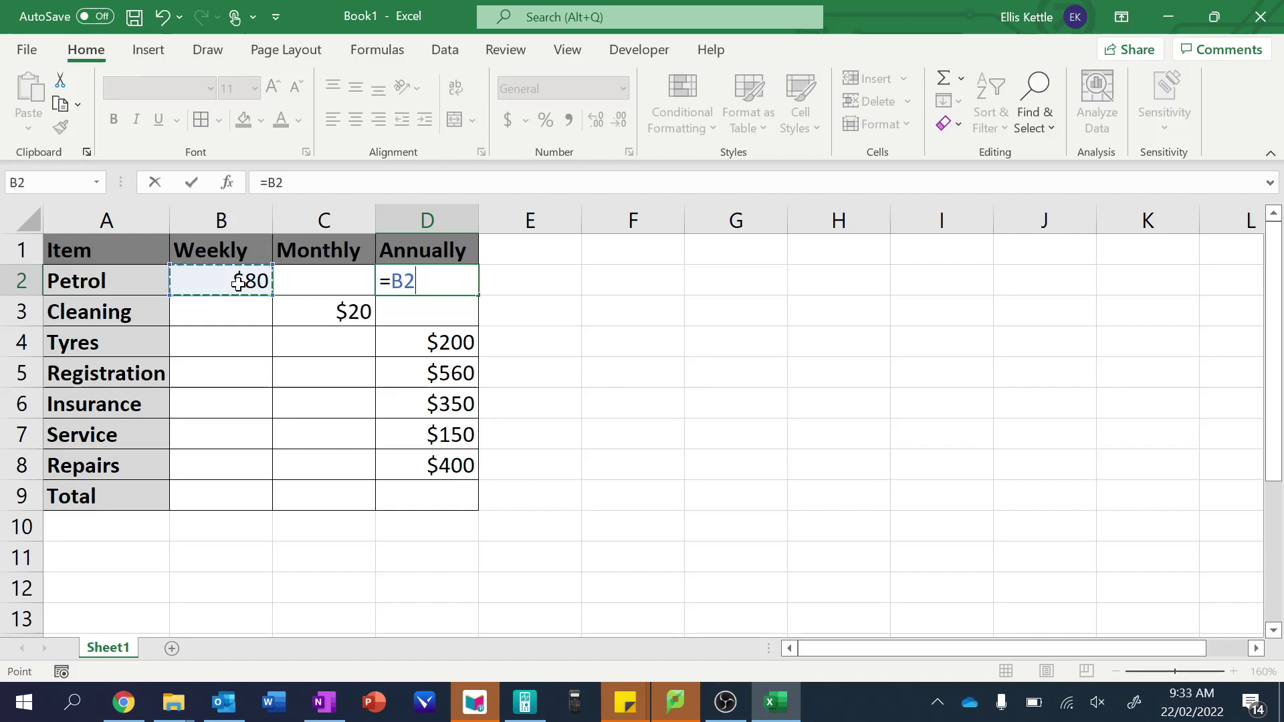
{"action": "type", "text": "*52"}
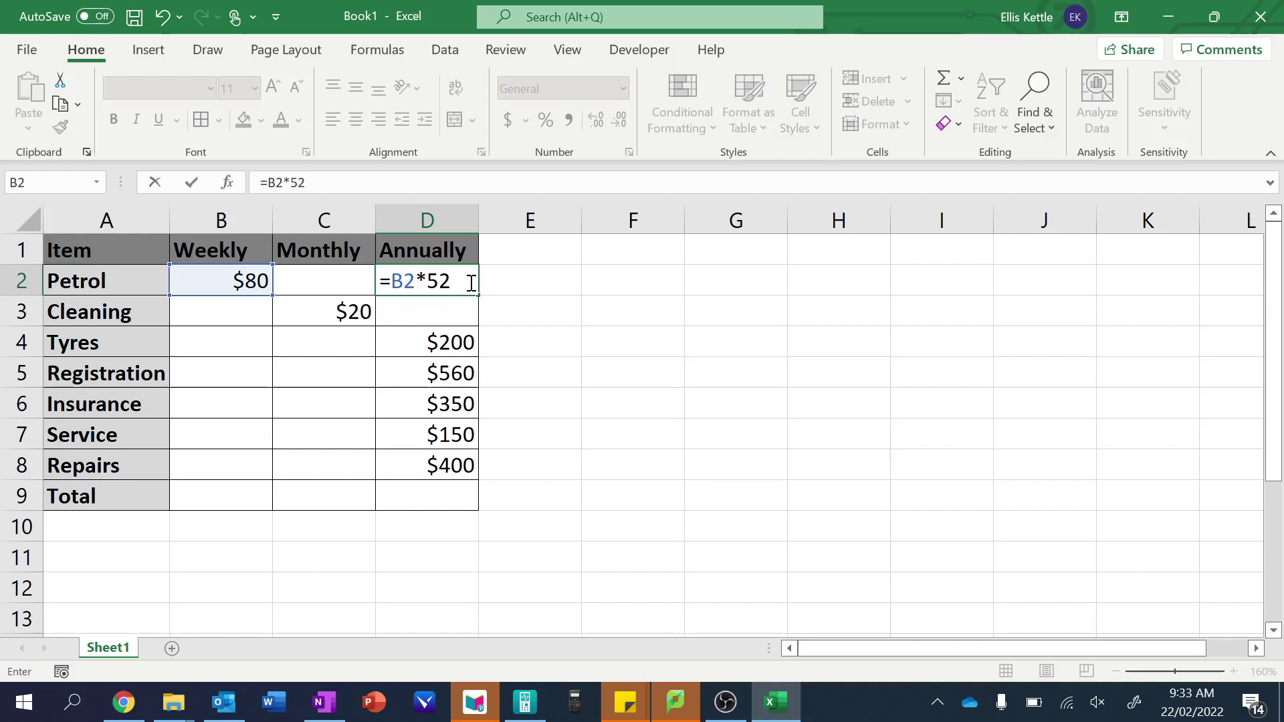
{"action": "key", "text": "Return"}
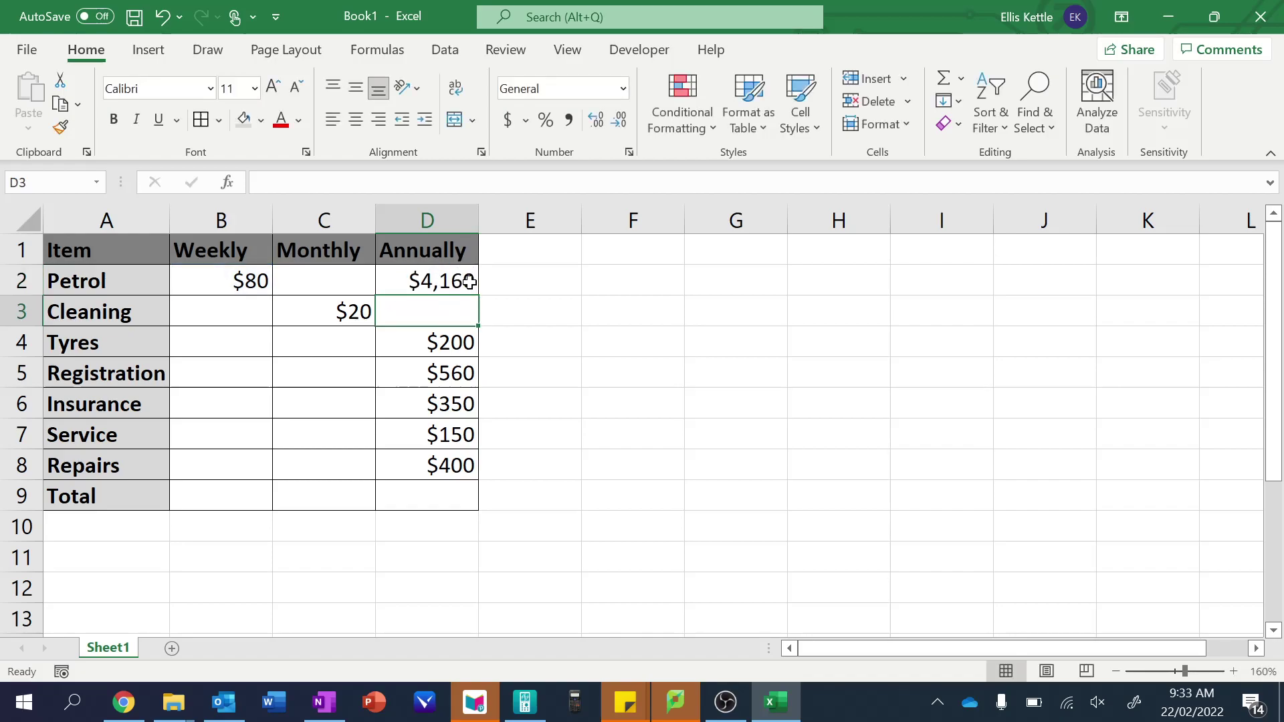
{"action": "left_click", "coordinate": [389, 277]}
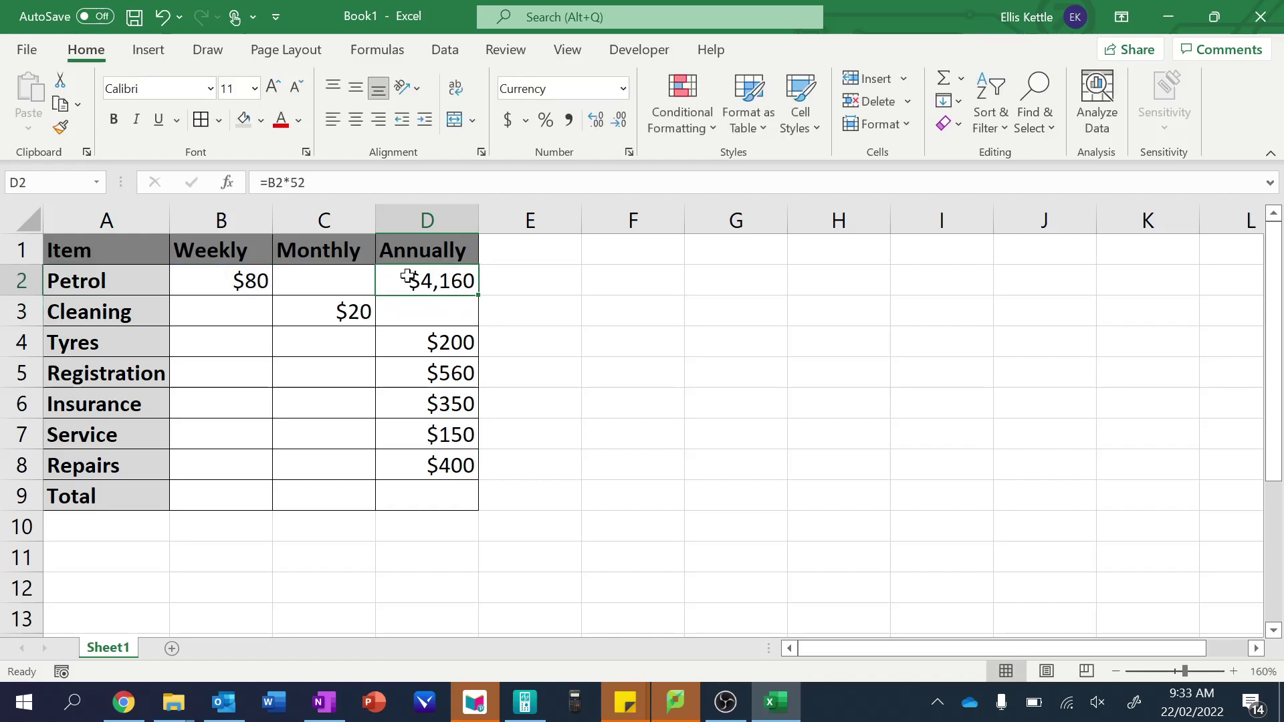
Step: Enter =D2/12 in C2 so Petrol's monthly cost shows $346.67
{"action": "left_click", "coordinate": [341, 280]}
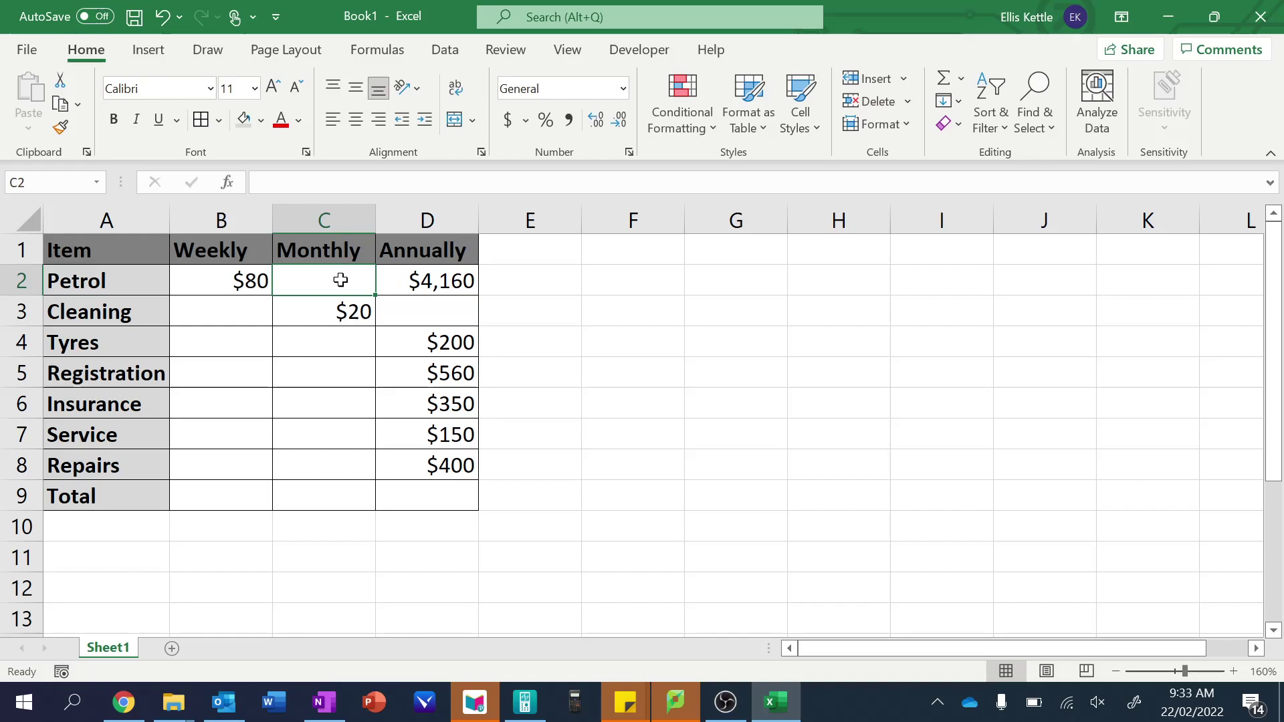
{"action": "type", "text": "="}
{"action": "left_click", "coordinate": [417, 283]}
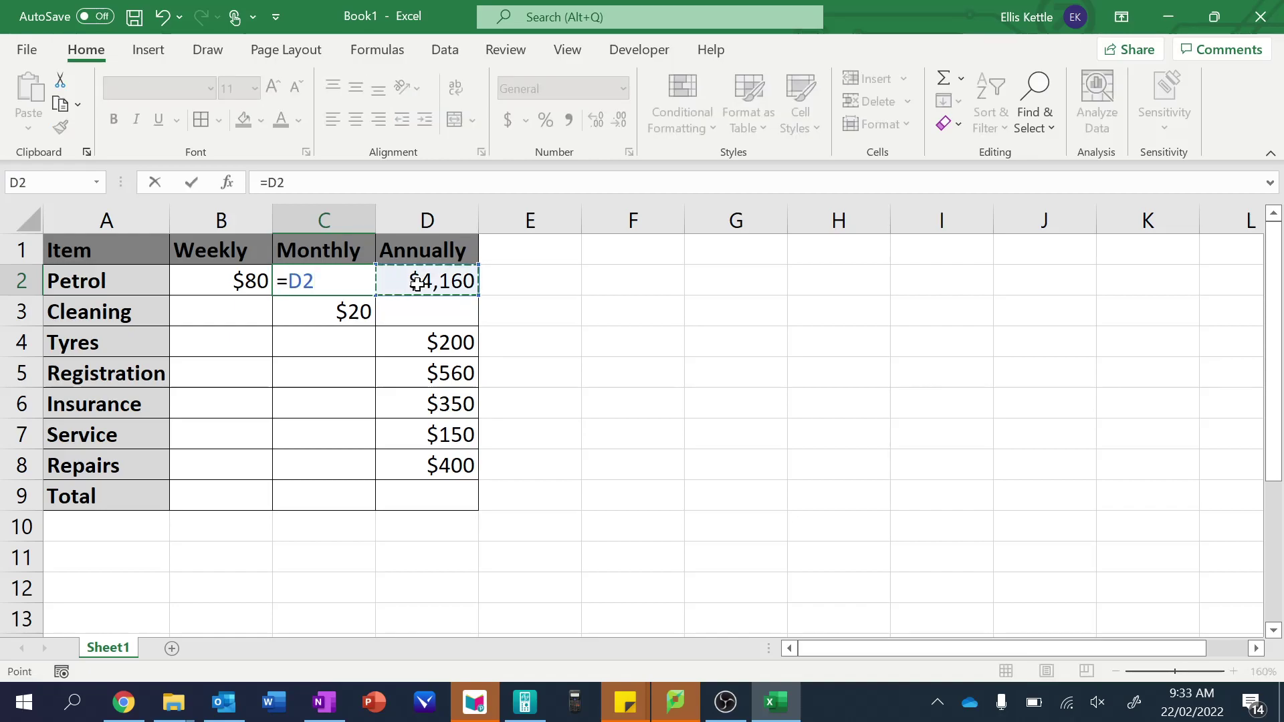
{"action": "type", "text": "/12"}
{"action": "key", "text": "Return"}
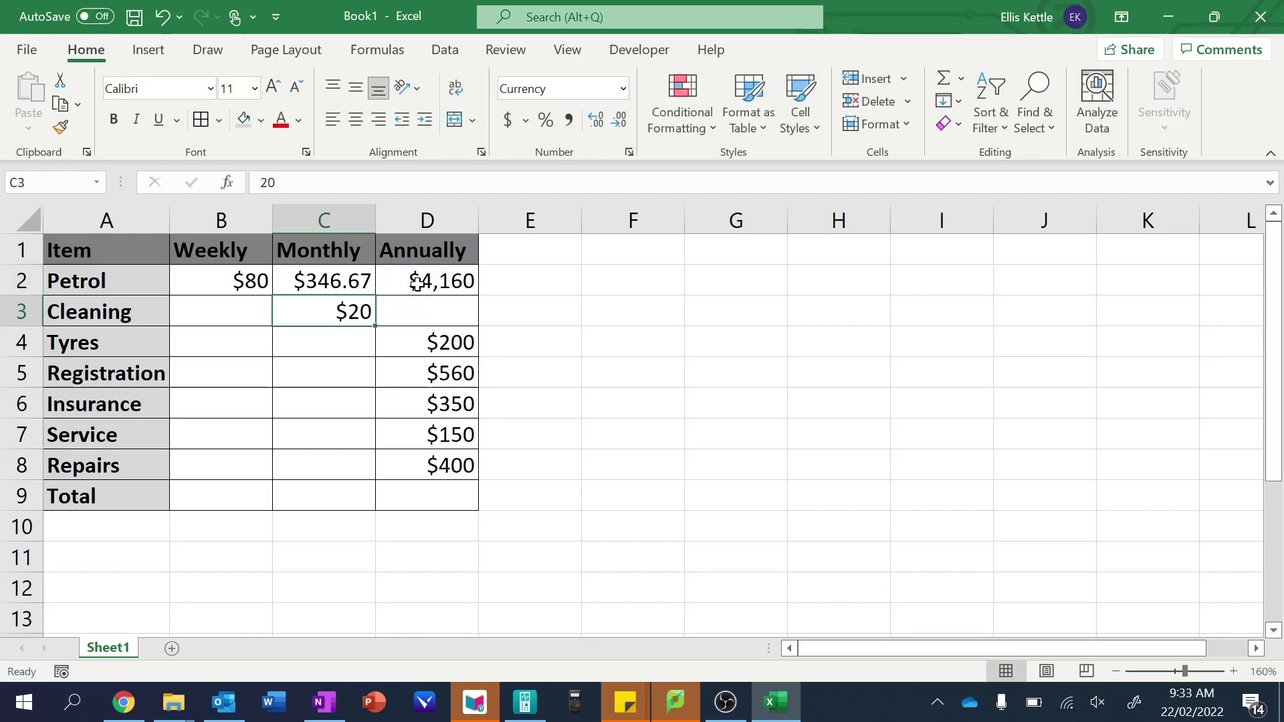
{"action": "left_click", "coordinate": [354, 281]}
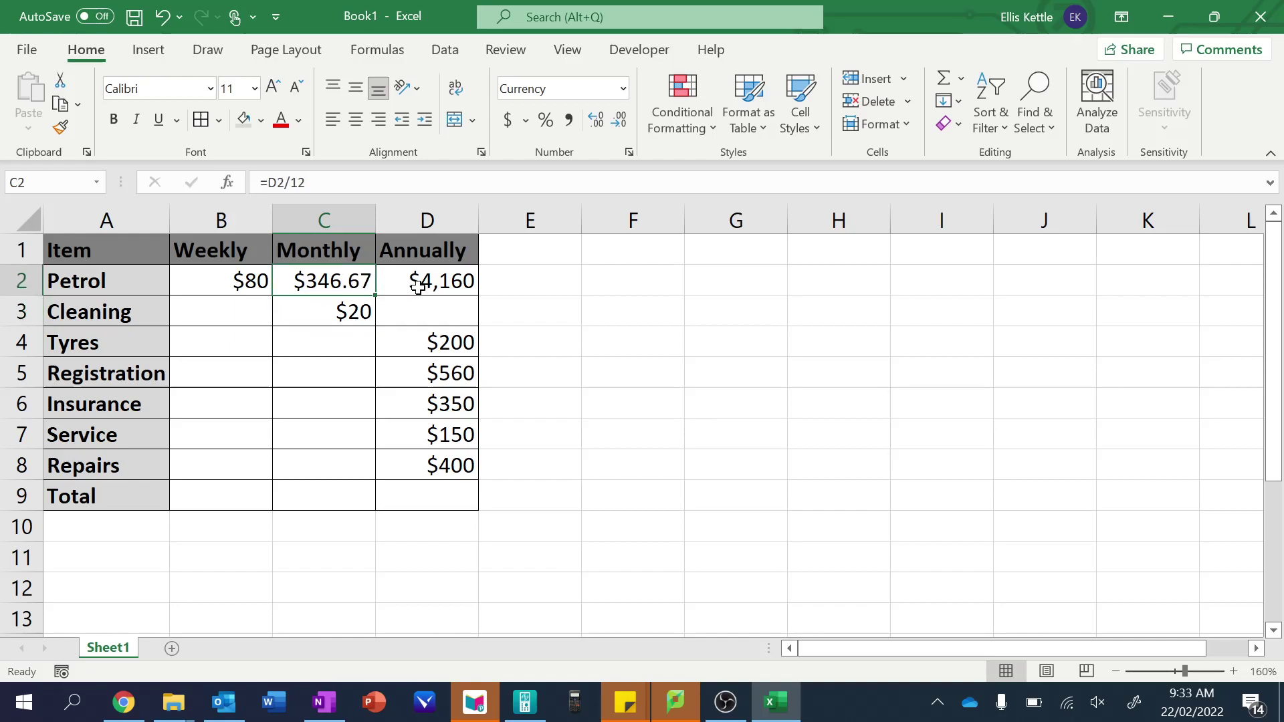
Step: Enter =C3*12 in D3 for Cleaning's annual cost of $240
{"action": "left_click", "coordinate": [344, 319]}
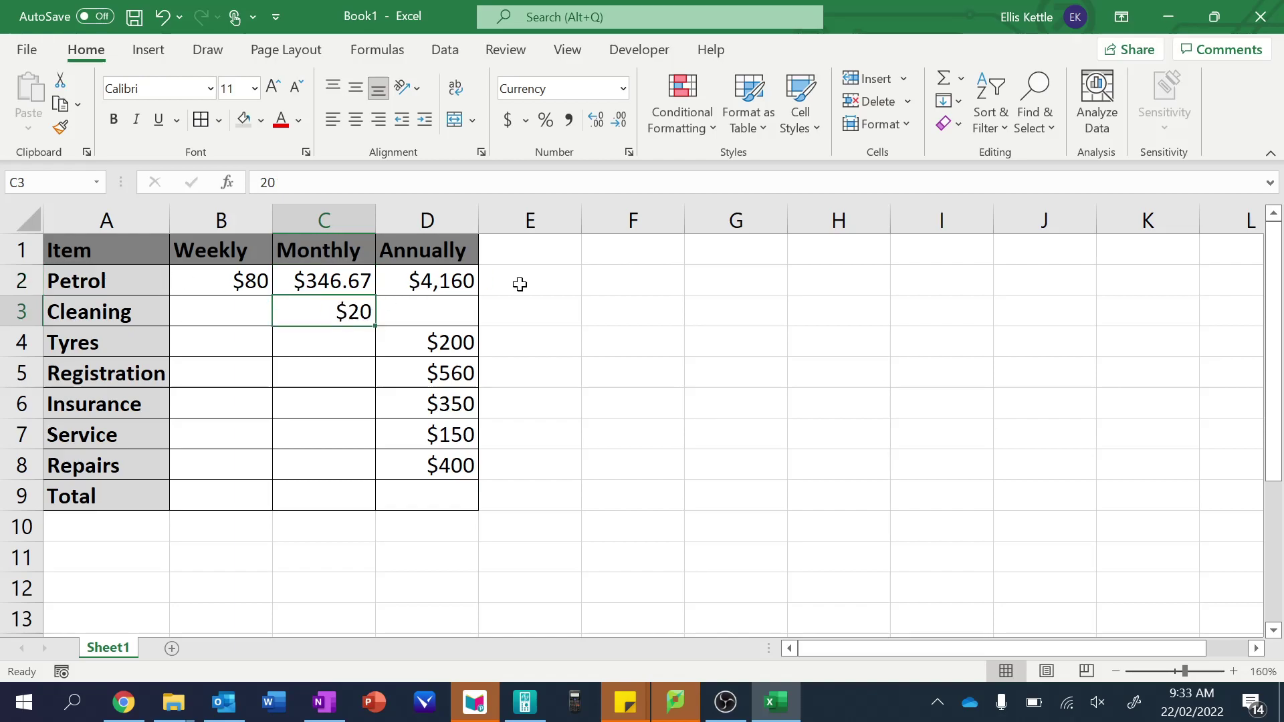
{"action": "left_click", "coordinate": [459, 311]}
{"action": "type", "text": "="}
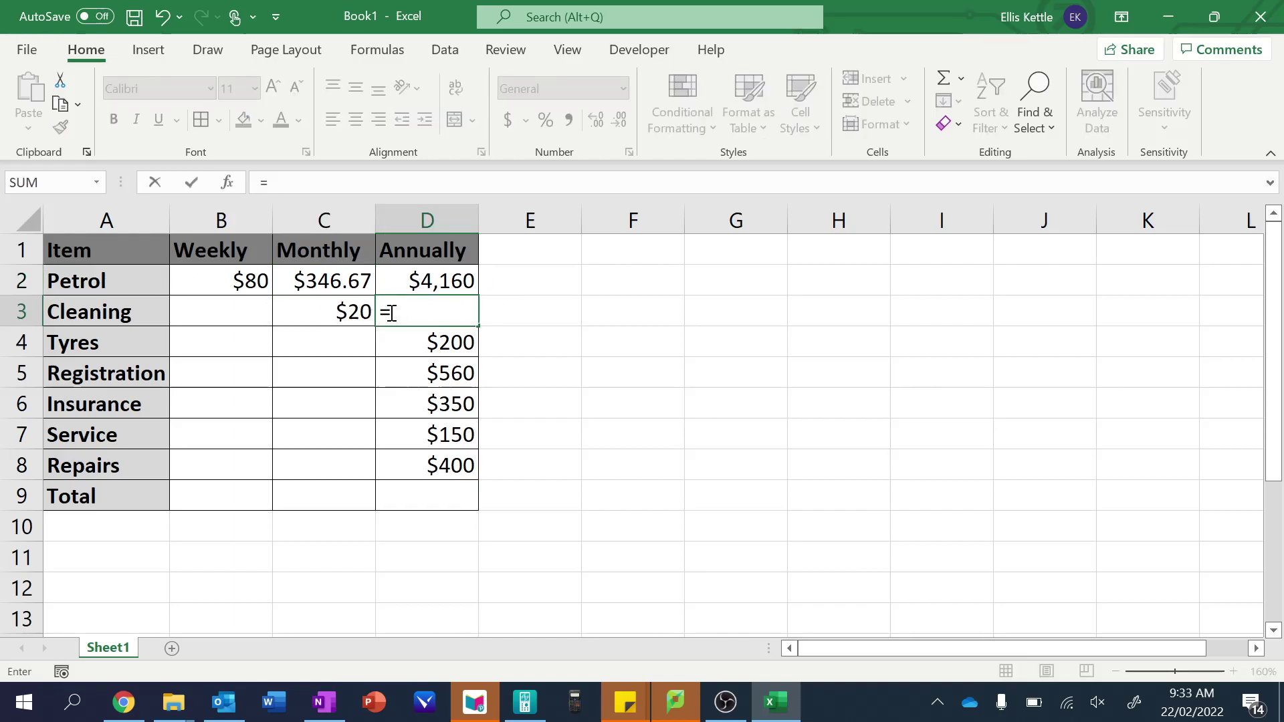
{"action": "left_click", "coordinate": [342, 304]}
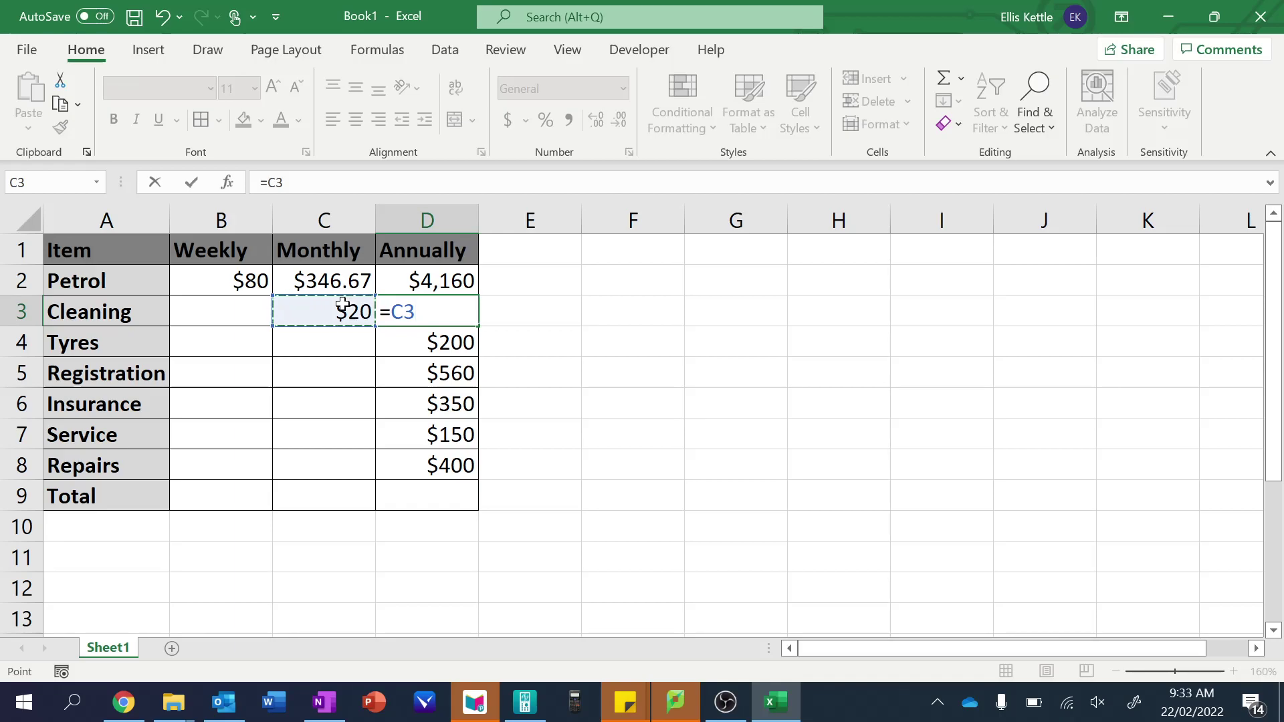
{"action": "type", "text": "*12"}
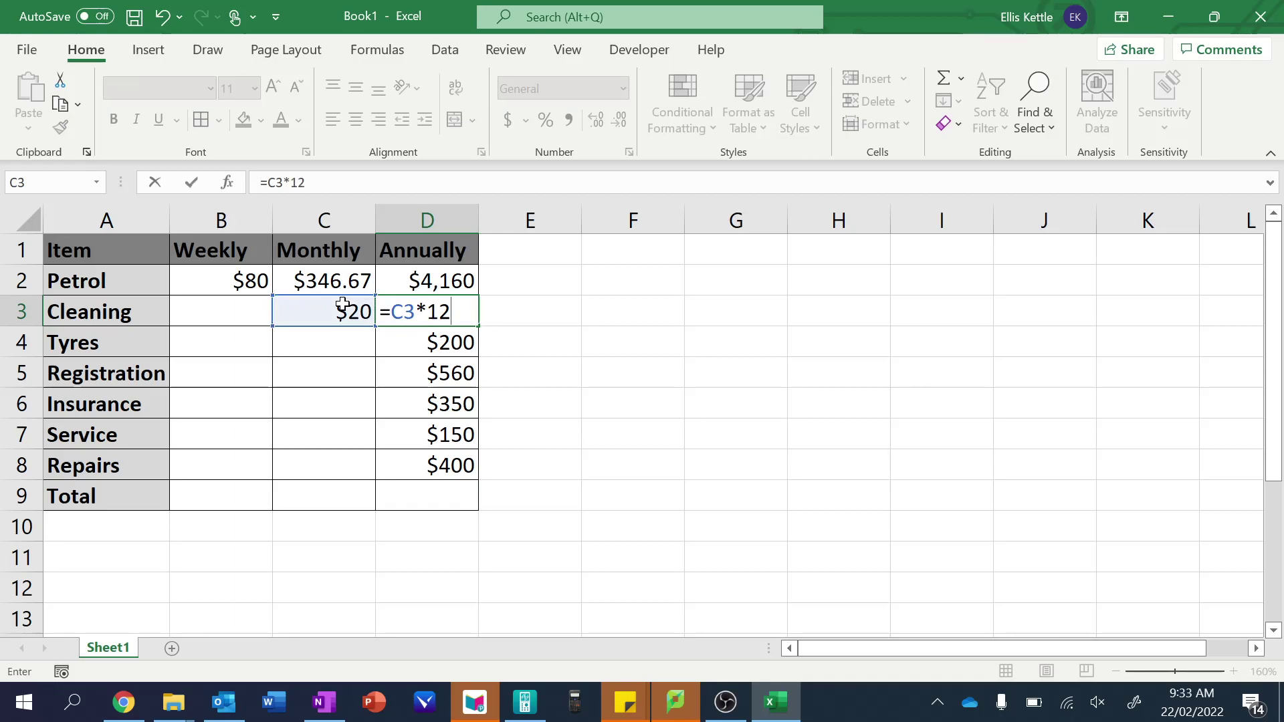
{"action": "key", "text": "Return"}
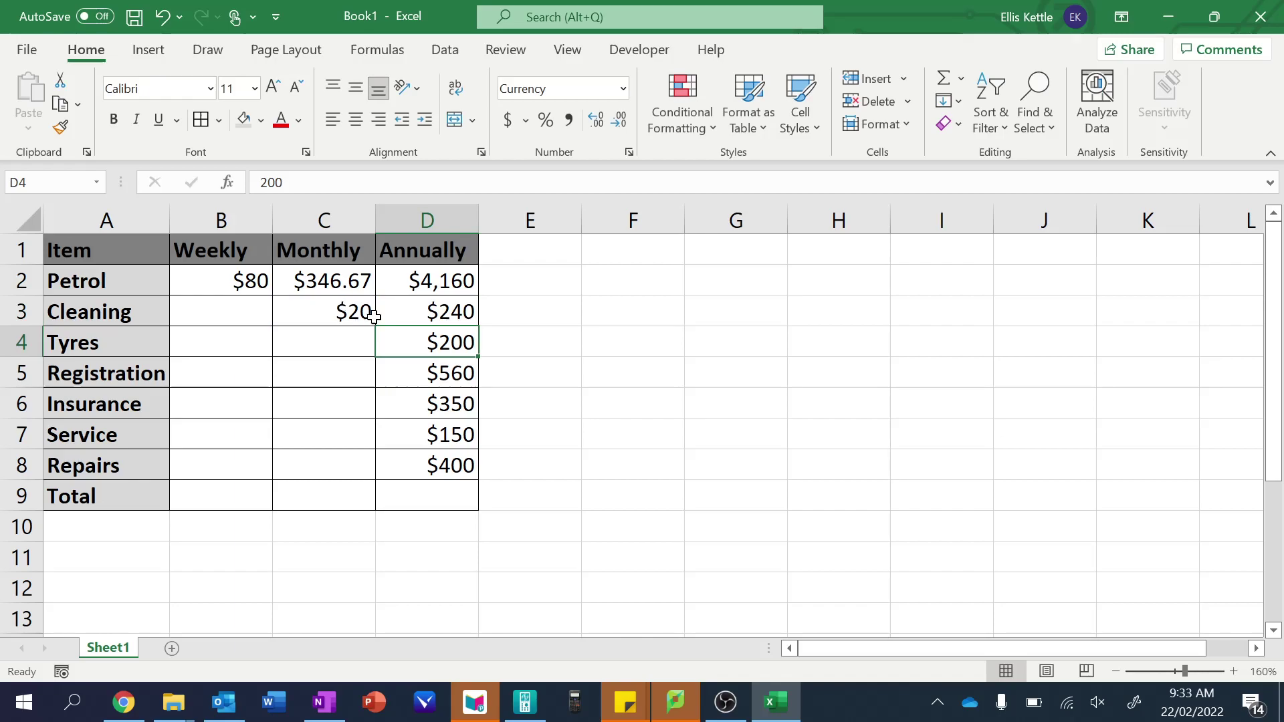
Step: Enter =D3/25 in B3 for Cleaning's weekly cost of $9.60
{"action": "left_click", "coordinate": [189, 301]}
{"action": "type", "text": "="}
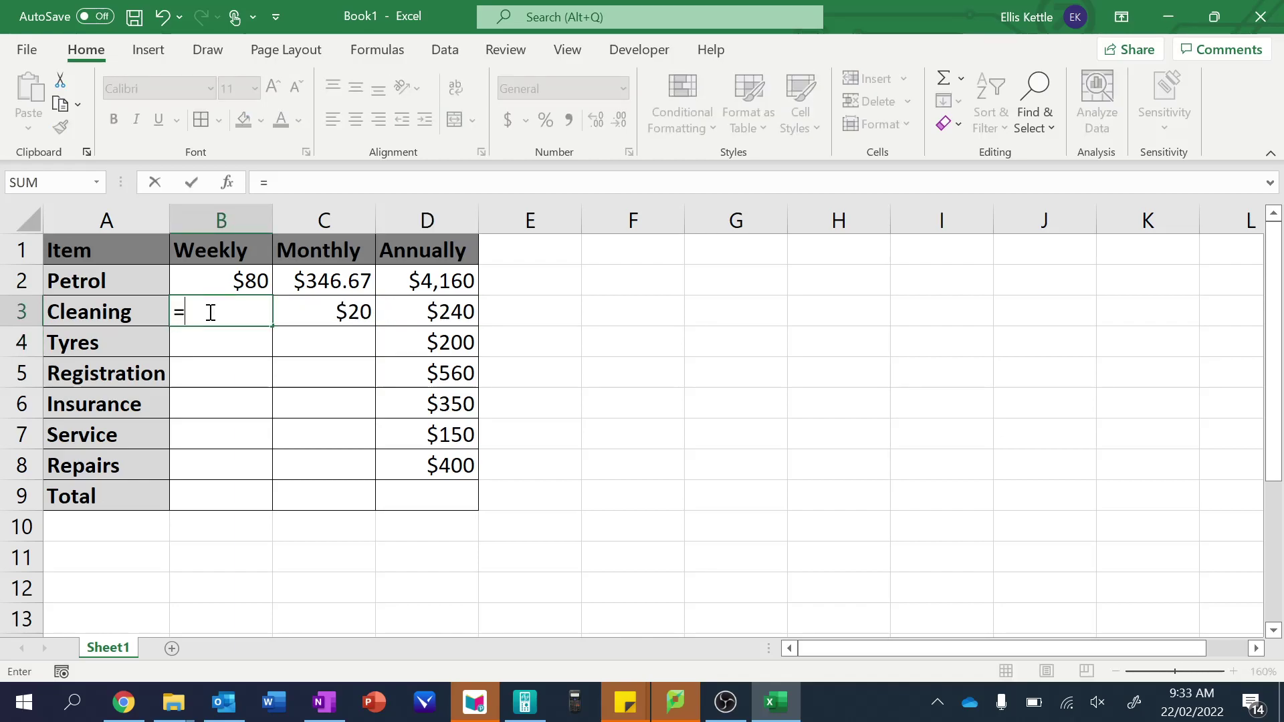
{"action": "left_click", "coordinate": [391, 318]}
{"action": "type", "text": "/25"}
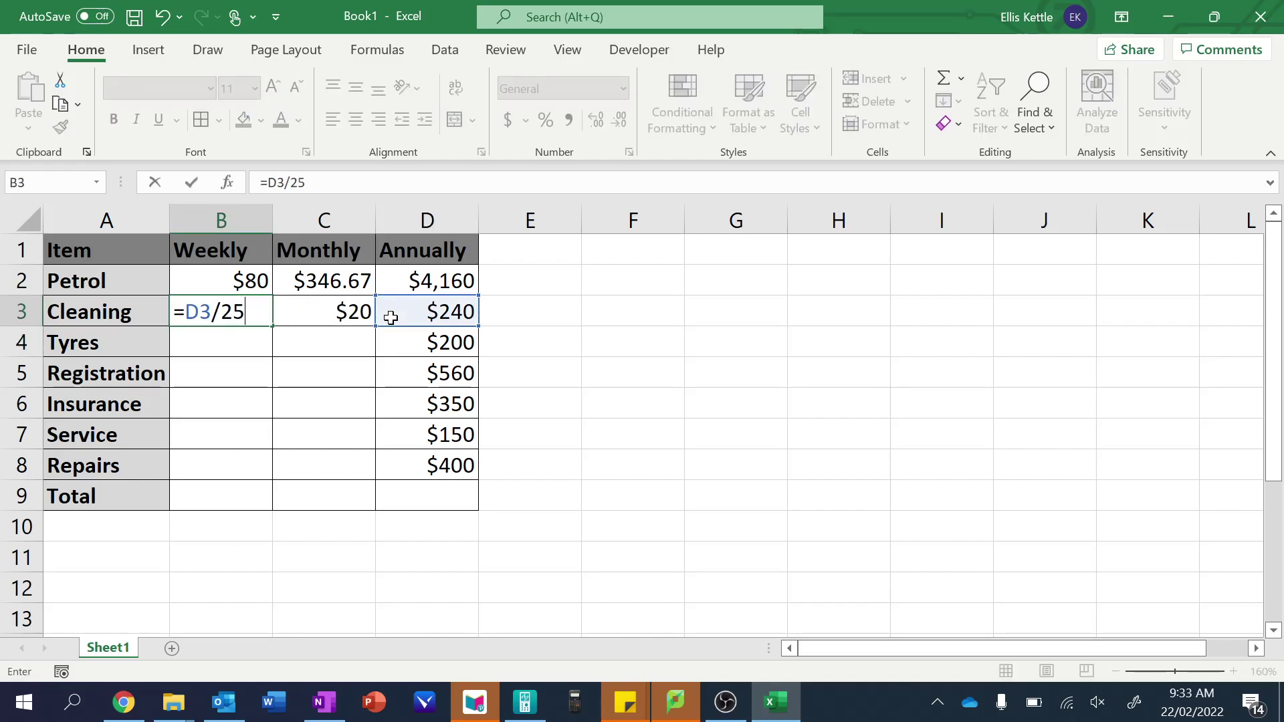
{"action": "key", "text": "ctrl+Return"}
{"action": "key", "text": "Return"}
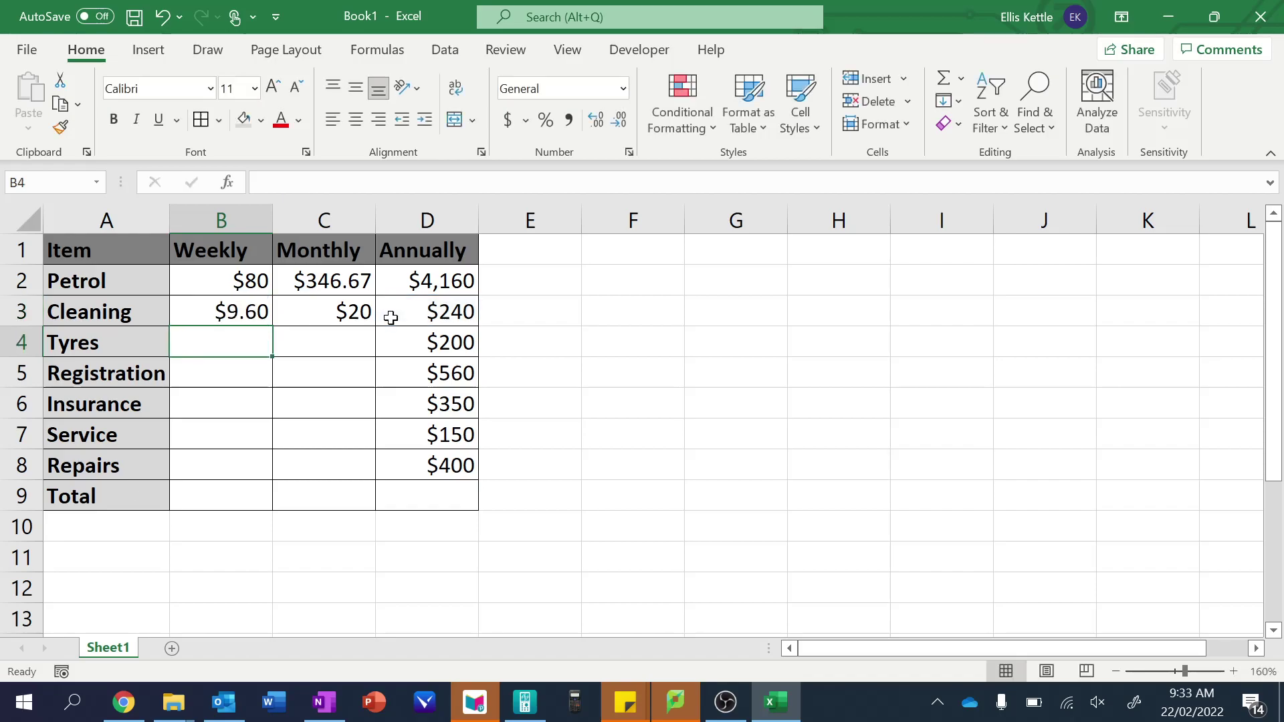
Step: Fill B3's weekly formula down to B8, giving $8.00, $22.40, $14.00, $6.00 and $16.00
{"action": "left_click", "coordinate": [258, 312]}
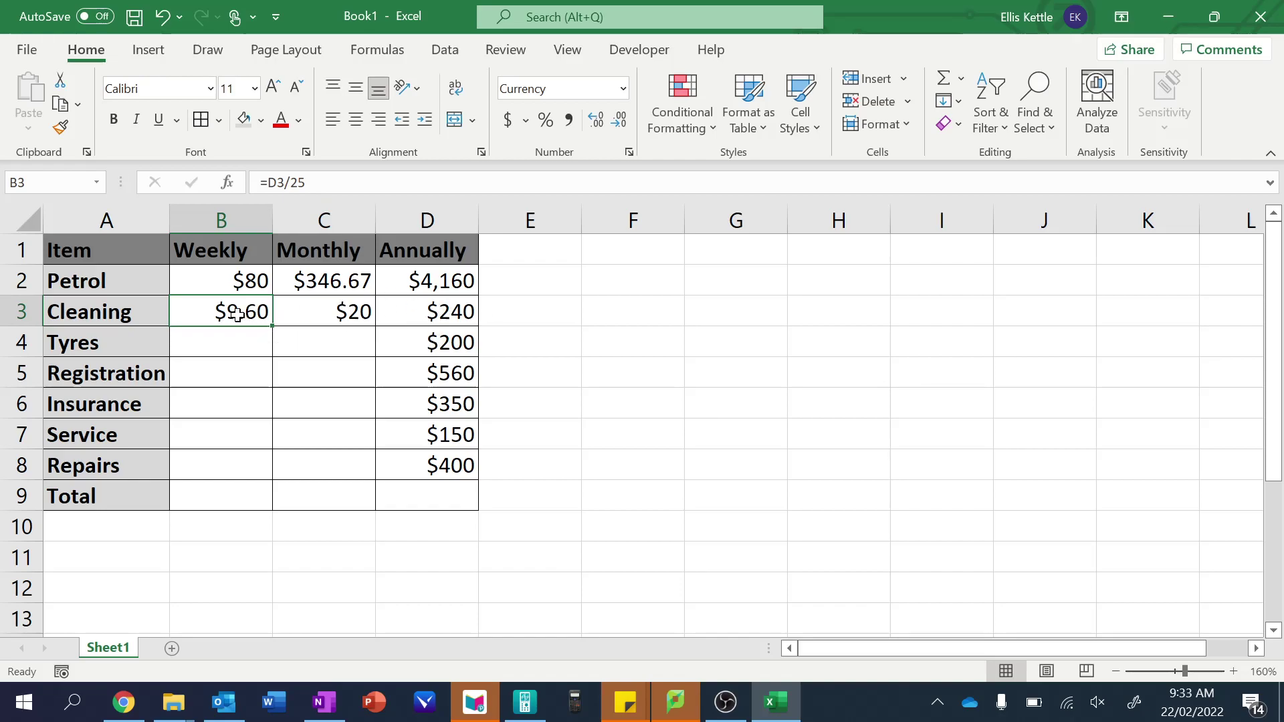
{"action": "mouse_move", "coordinate": [277, 326]}
{"action": "left_mouse_down"}
{"action": "mouse_move", "coordinate": [258, 469]}
{"action": "mouse_move", "coordinate": [268, 329]}
{"action": "left_mouse_up"}
{"action": "left_click_drag", "start_coordinate": [273, 326], "coordinate": [267, 466]}
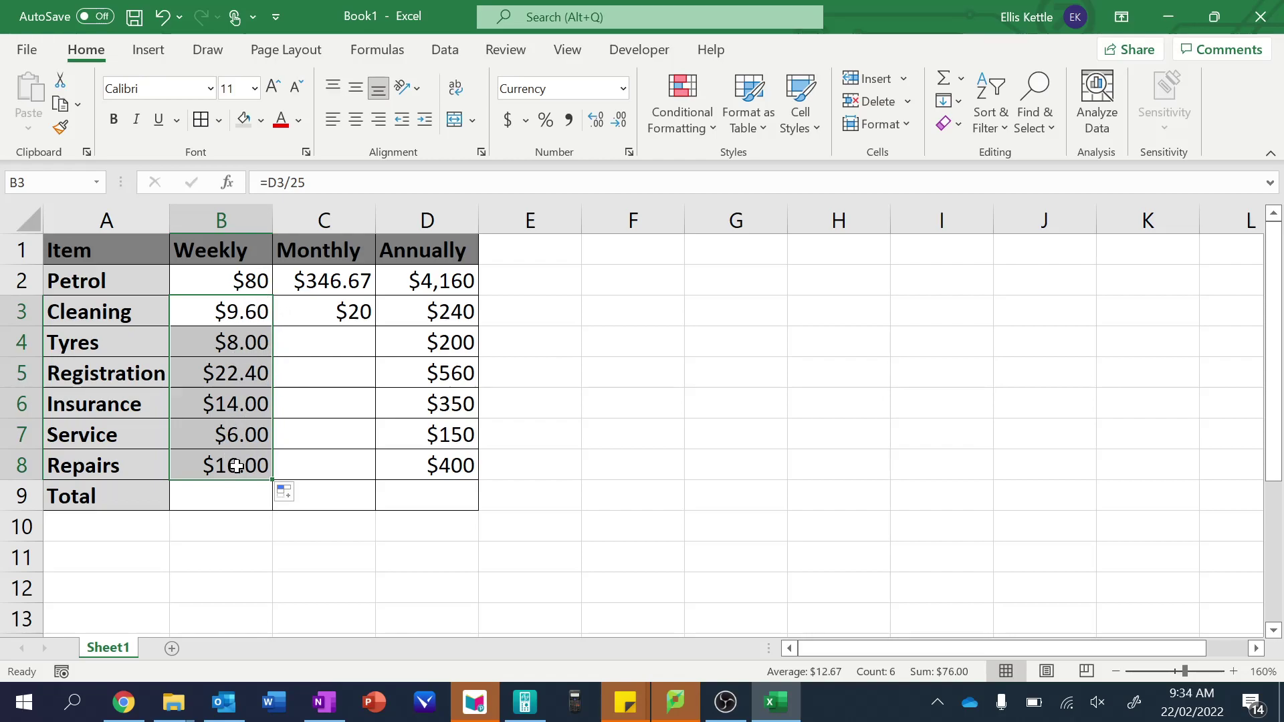
{"action": "left_click", "coordinate": [252, 355]}
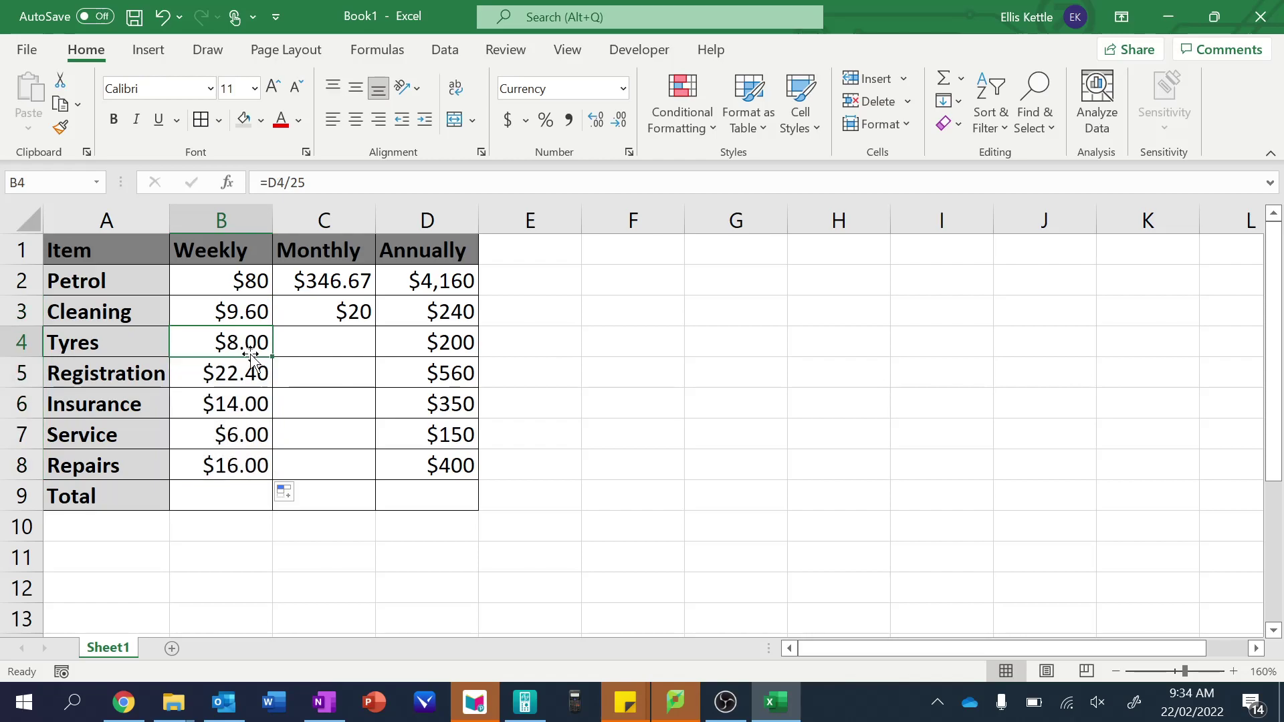
Step: Enter =D4/12 in C4 for Tyres' monthly cost of $16.67
{"action": "left_click", "coordinate": [354, 346]}
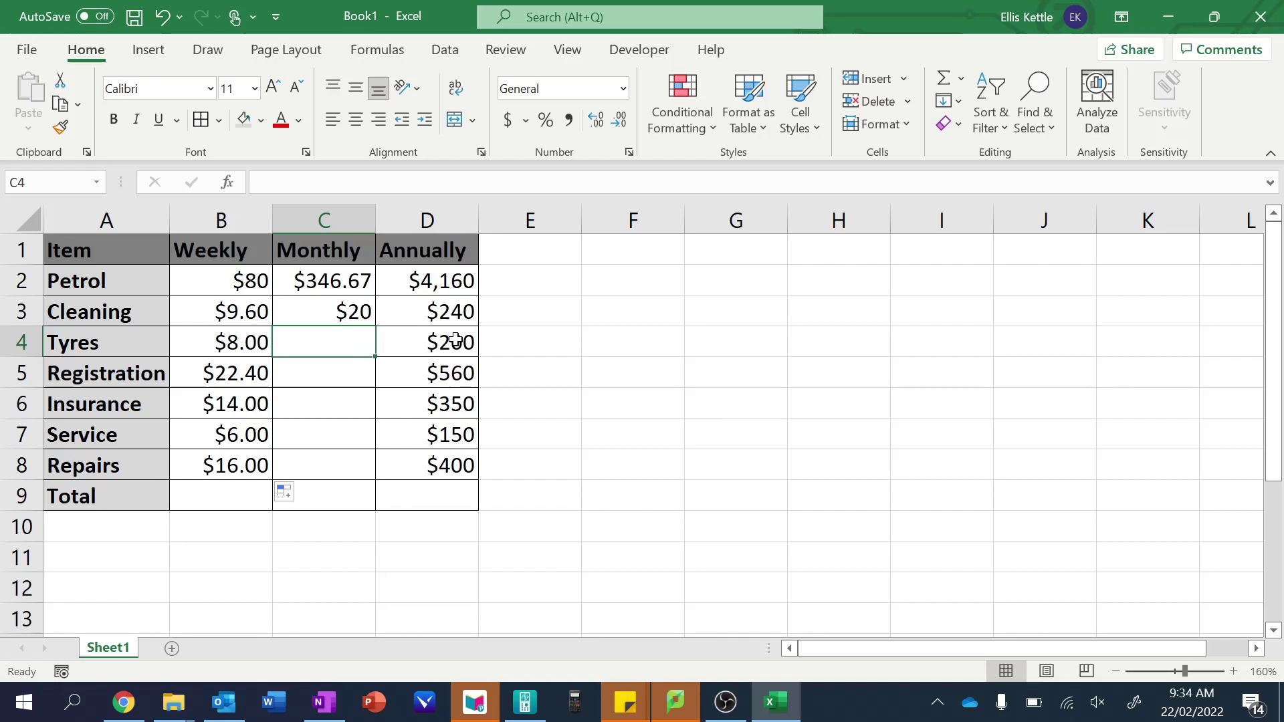
{"action": "type", "text": "="}
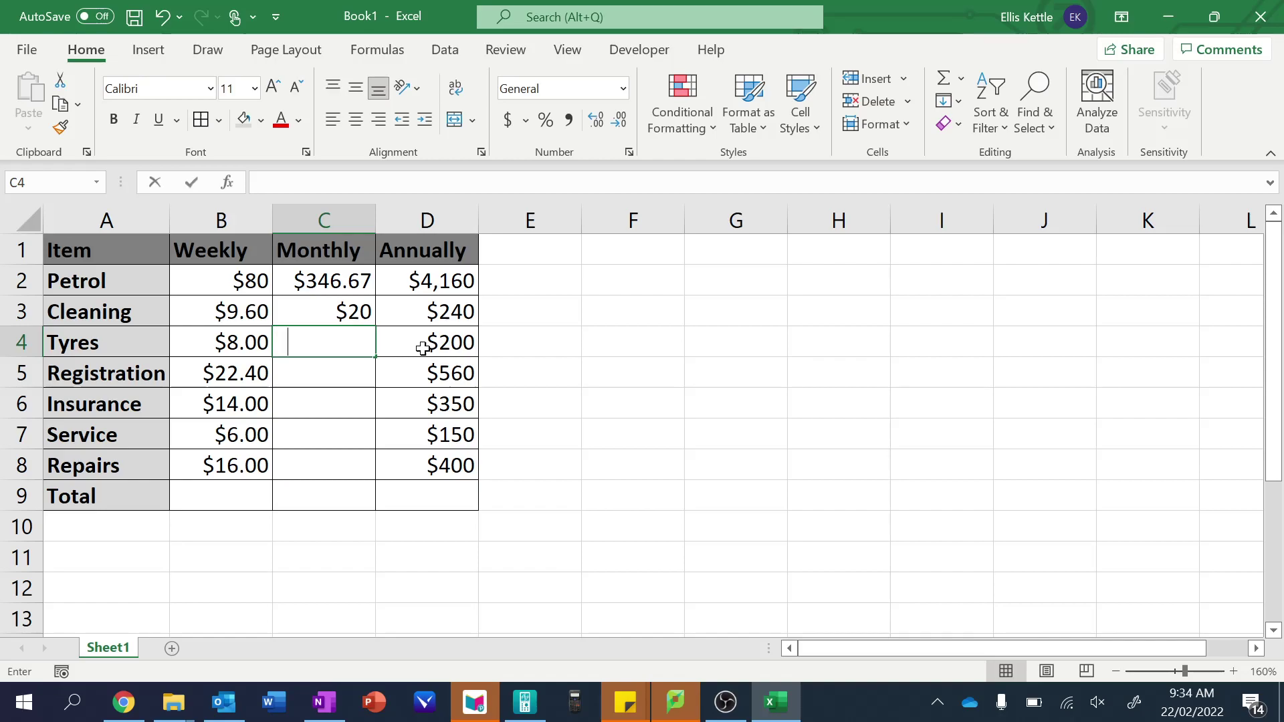
{"action": "left_click", "coordinate": [422, 348]}
{"action": "type", "text": "/12"}
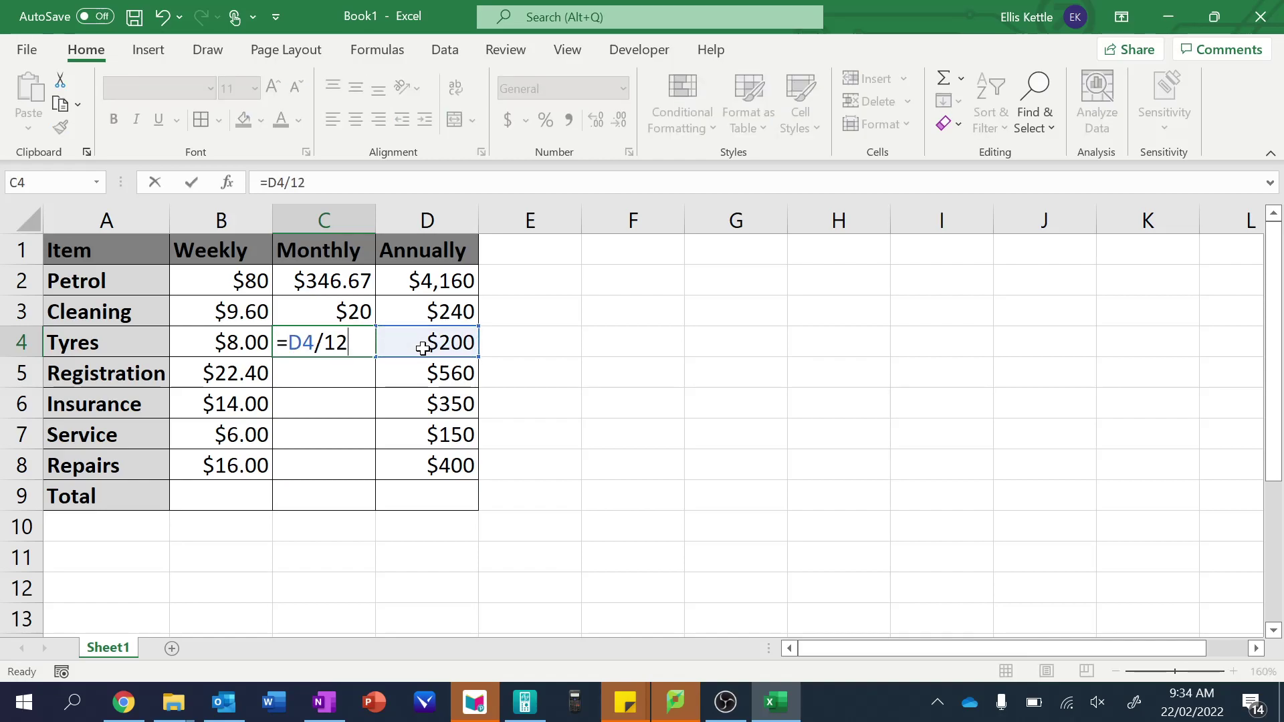
{"action": "key", "text": "Return"}
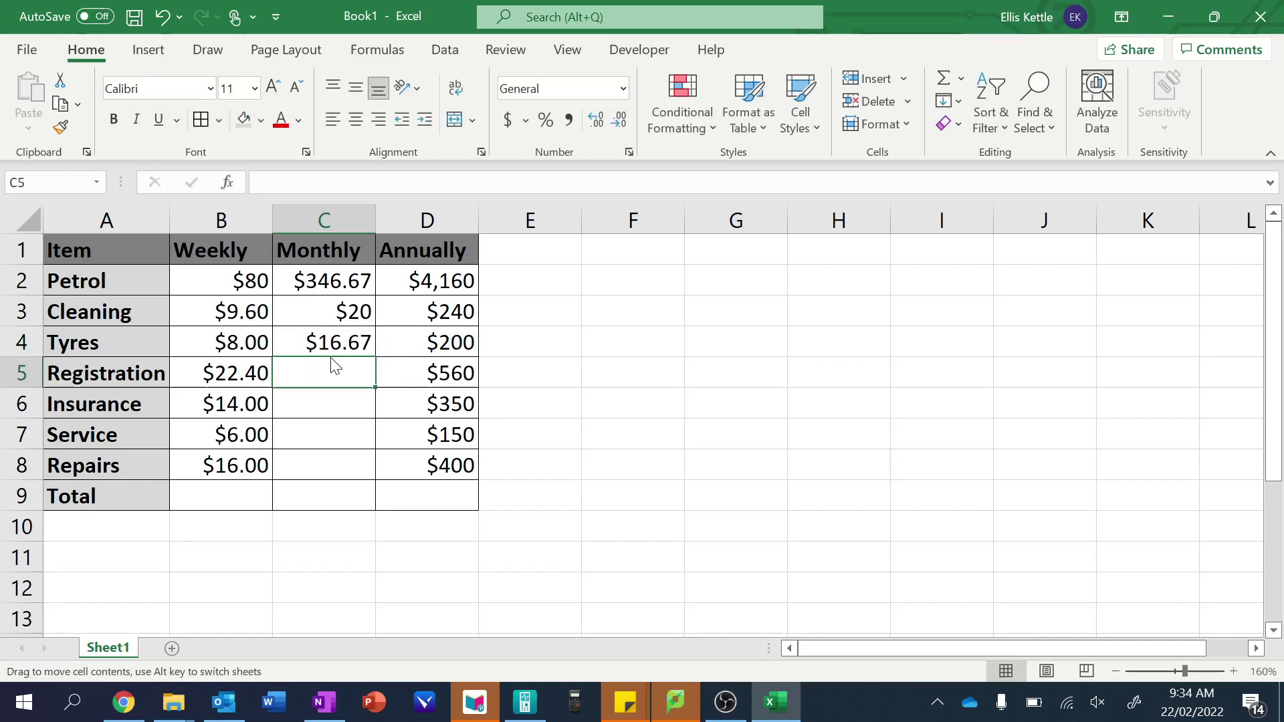
{"action": "left_click", "coordinate": [338, 344]}
Step: Copy the monthly formula down to Repairs and show amounts B2:D8 as whole dollars
{"action": "left_click_drag", "start_coordinate": [373, 356], "coordinate": [368, 474]}
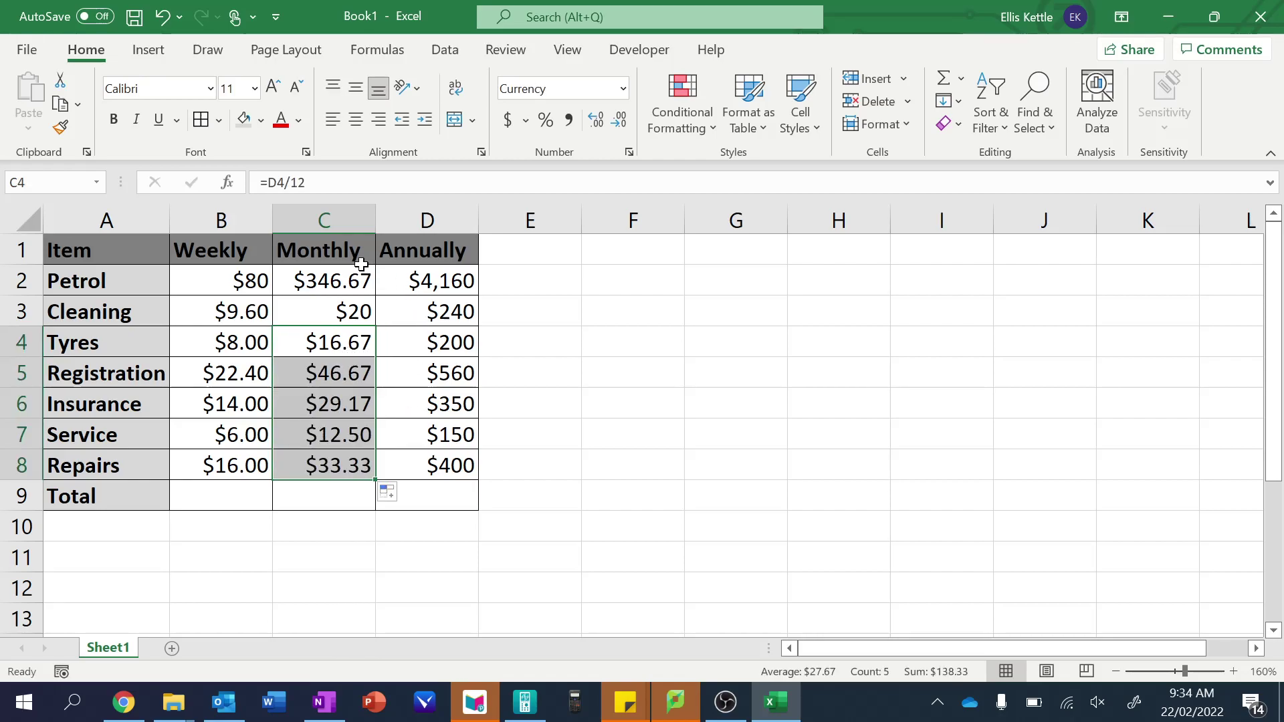
{"action": "left_click_drag", "start_coordinate": [241, 281], "coordinate": [427, 464]}
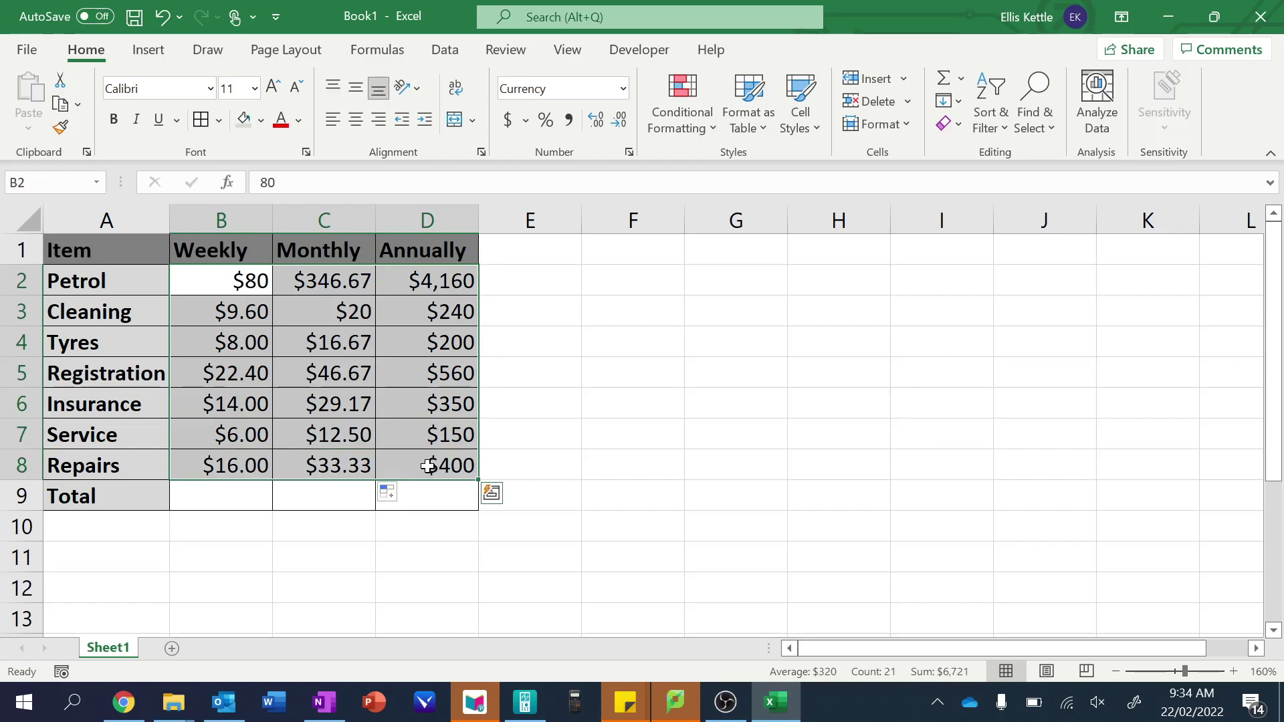
{"action": "left_click", "coordinate": [602, 122]}
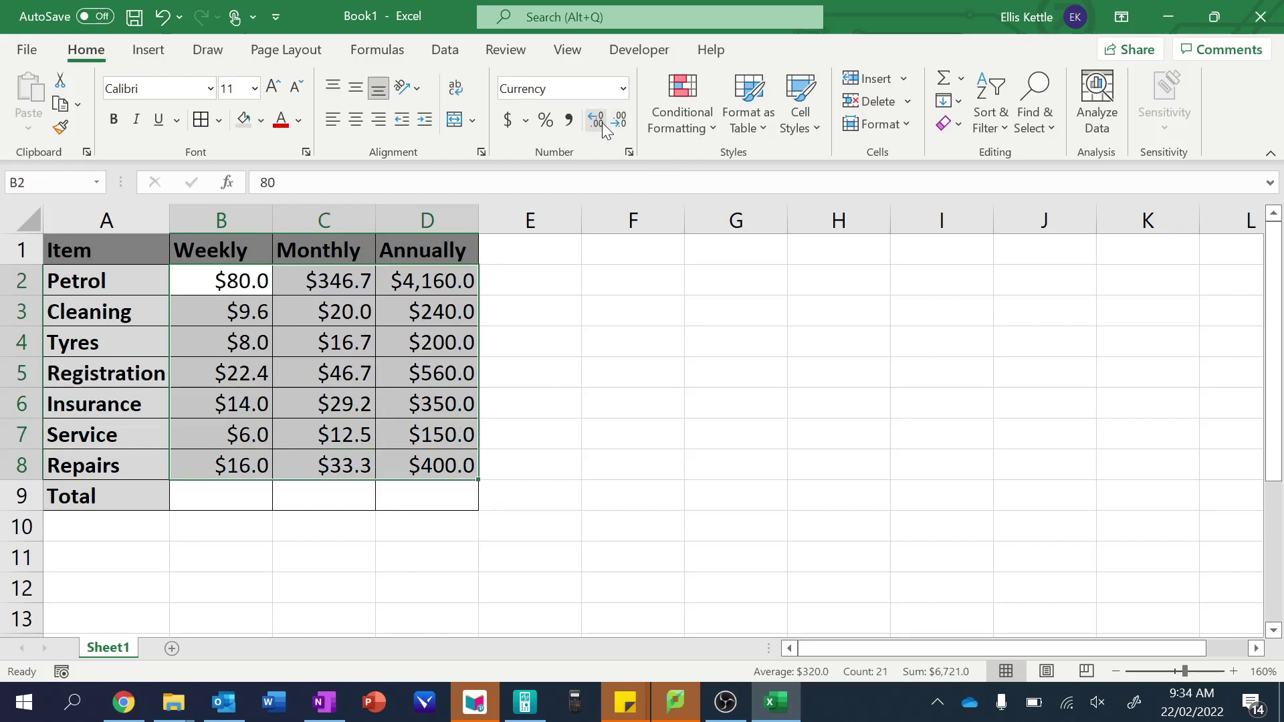
{"action": "left_click", "coordinate": [602, 122]}
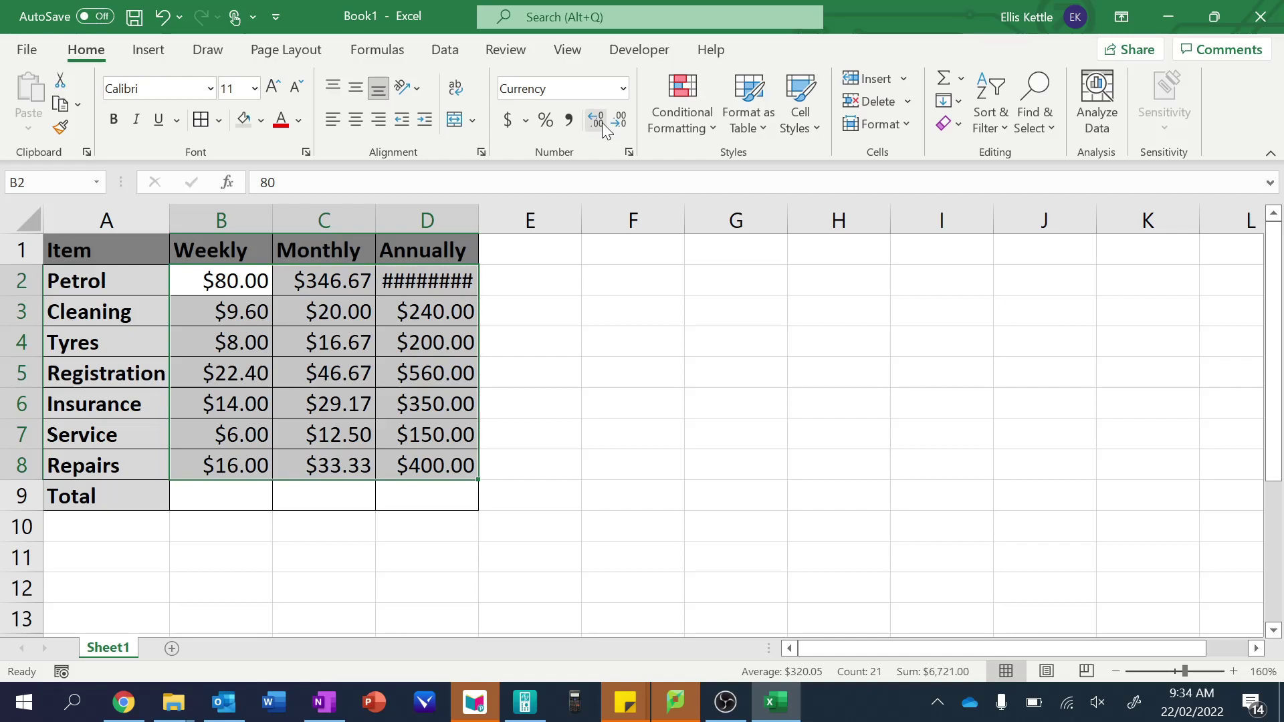
{"action": "left_click", "coordinate": [619, 122]}
{"action": "left_click", "coordinate": [619, 123]}
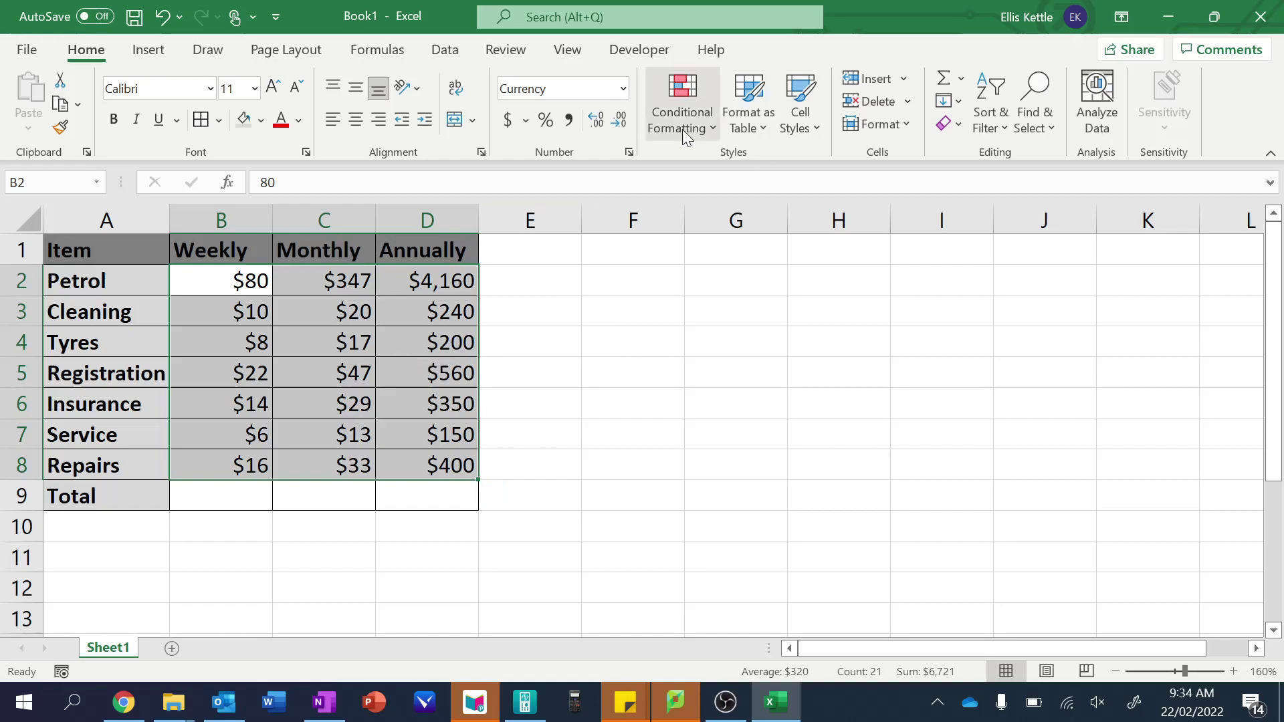
{"action": "left_click", "coordinate": [556, 413]}
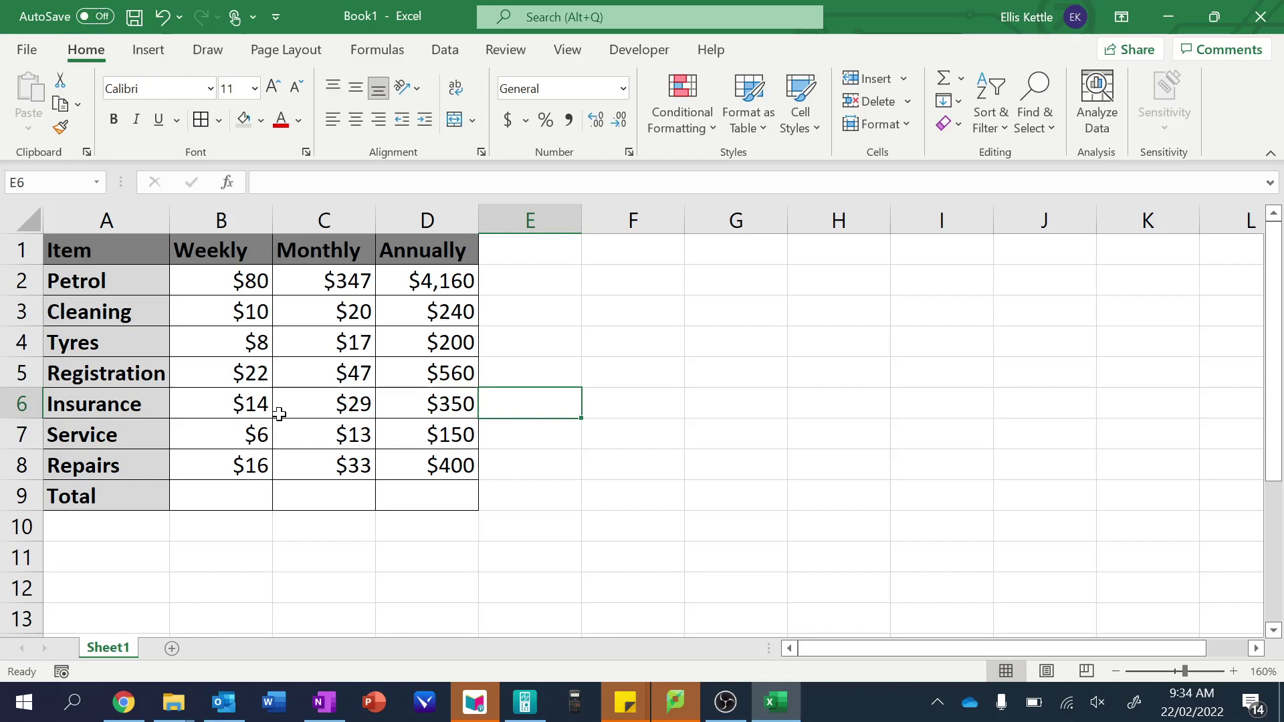
Step: Enter =SUM(B2:B8) in B9 for a weekly total of $156
{"action": "left_click", "coordinate": [255, 496]}
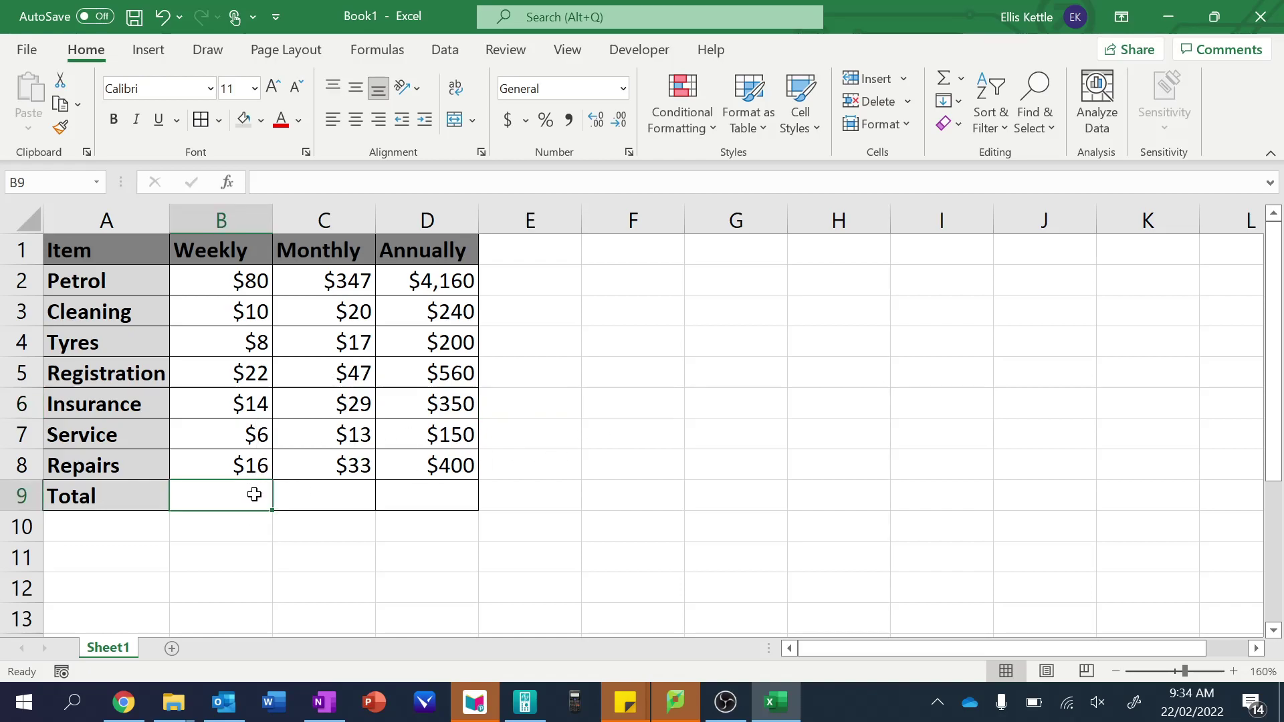
{"action": "type", "text": "="}
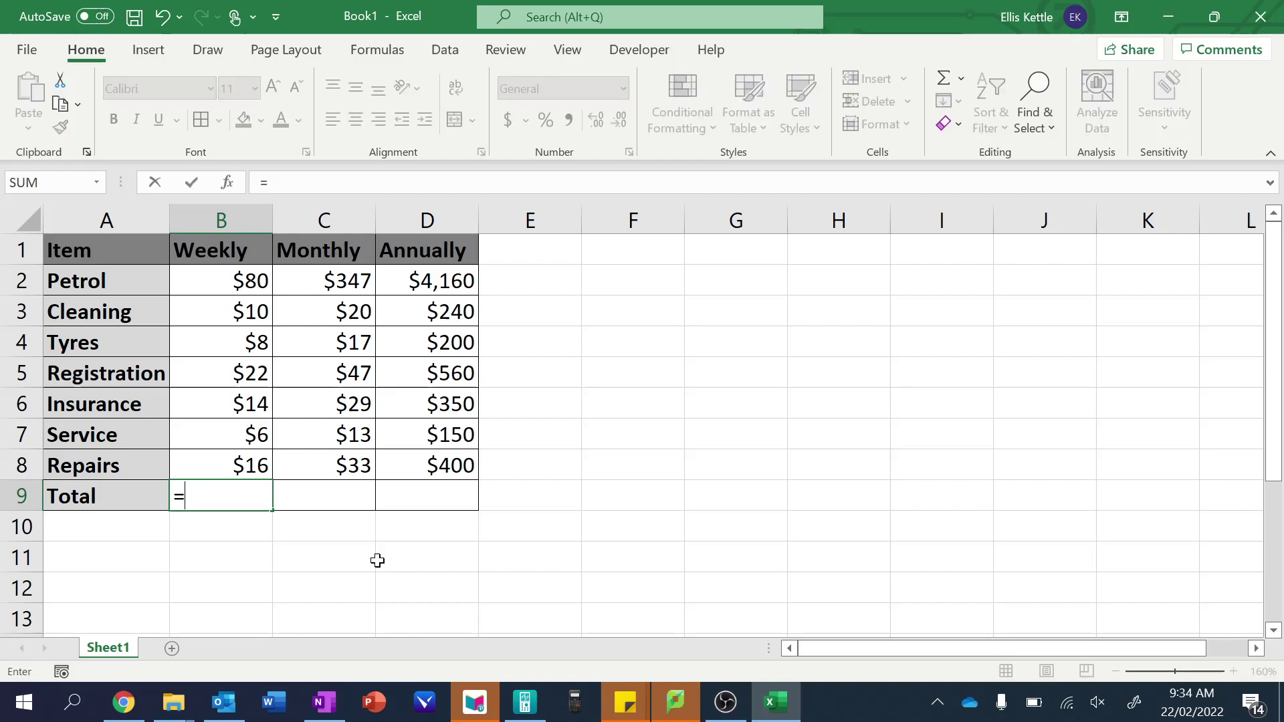
{"action": "type", "text": "S"}
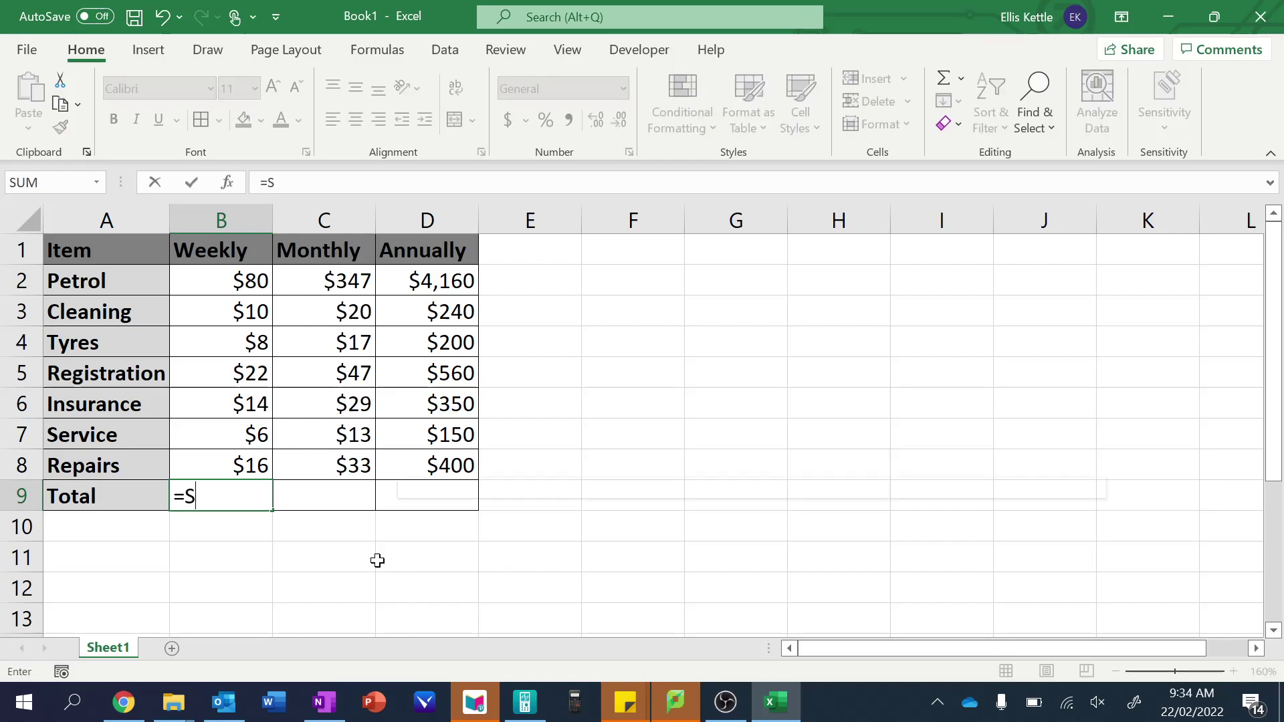
{"action": "type", "text": "UM("}
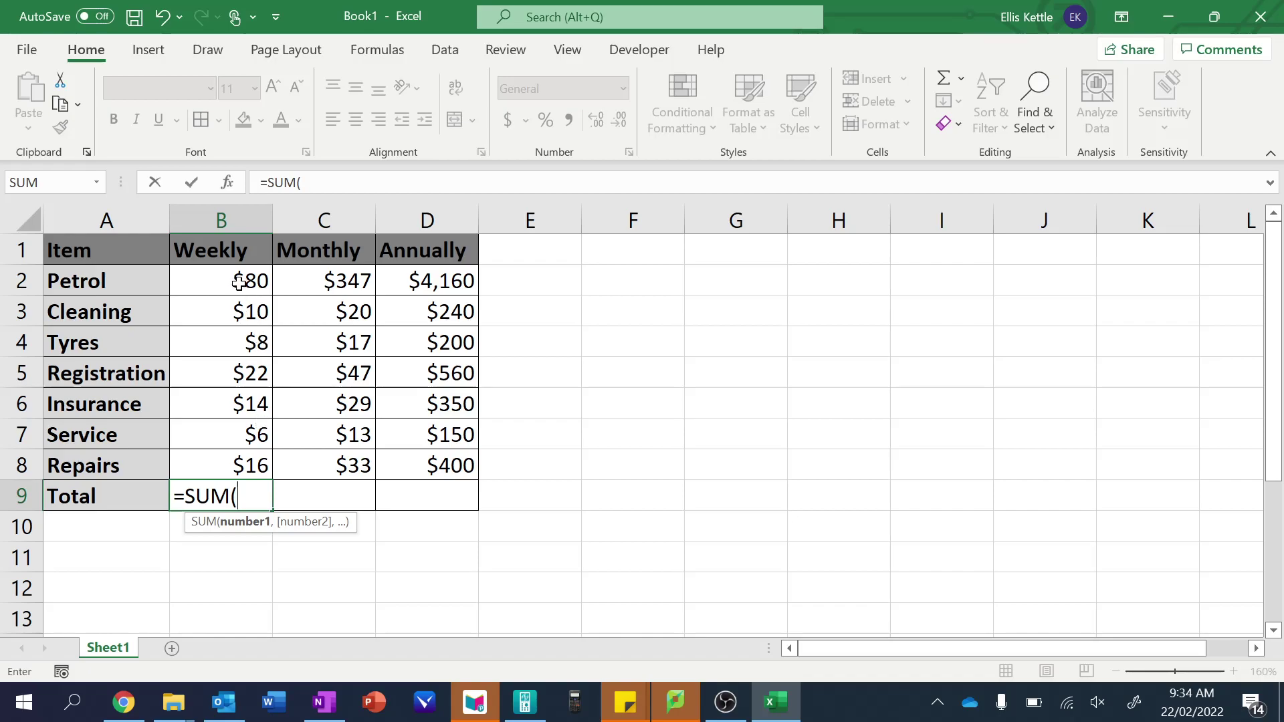
{"action": "left_click_drag", "start_coordinate": [238, 285], "coordinate": [240, 468]}
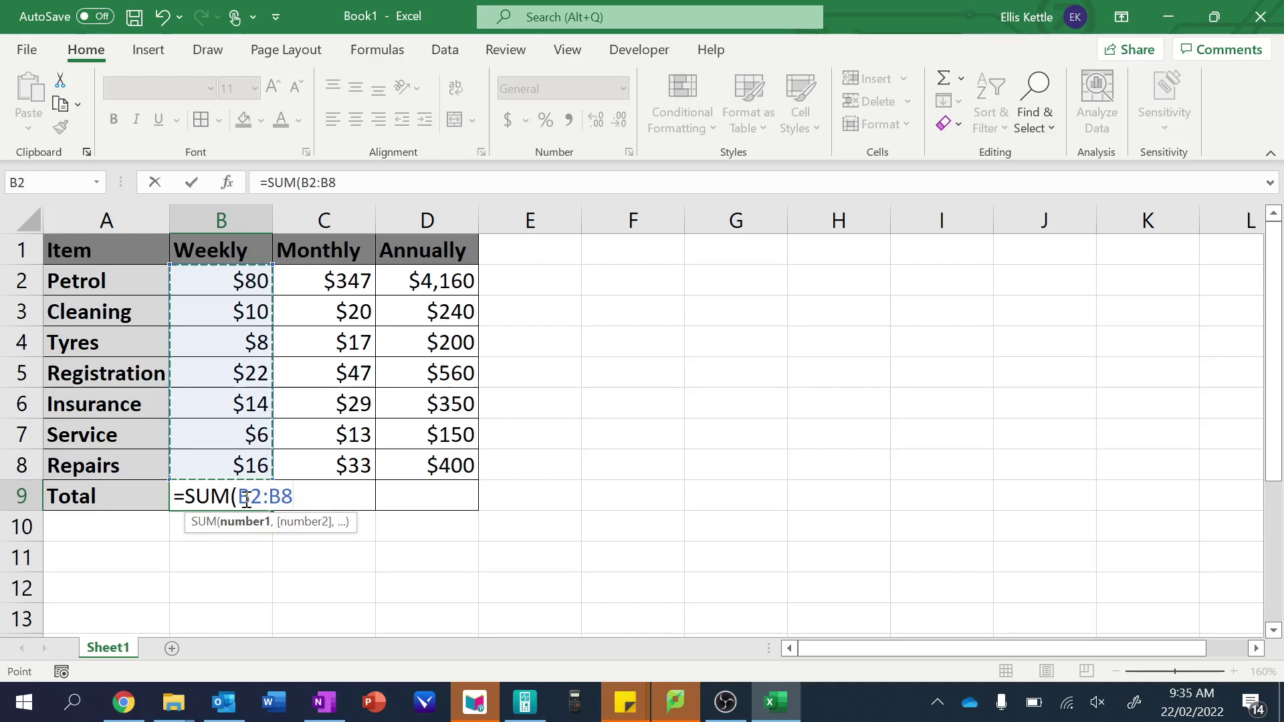
{"action": "key", "text": "BackSpace"}
{"action": "key", "text": "BackSpace"}
{"action": "key", "text": "BackSpace"}
{"action": "key", "text": "BackSpace"}
{"action": "key", "text": "BackSpace"}
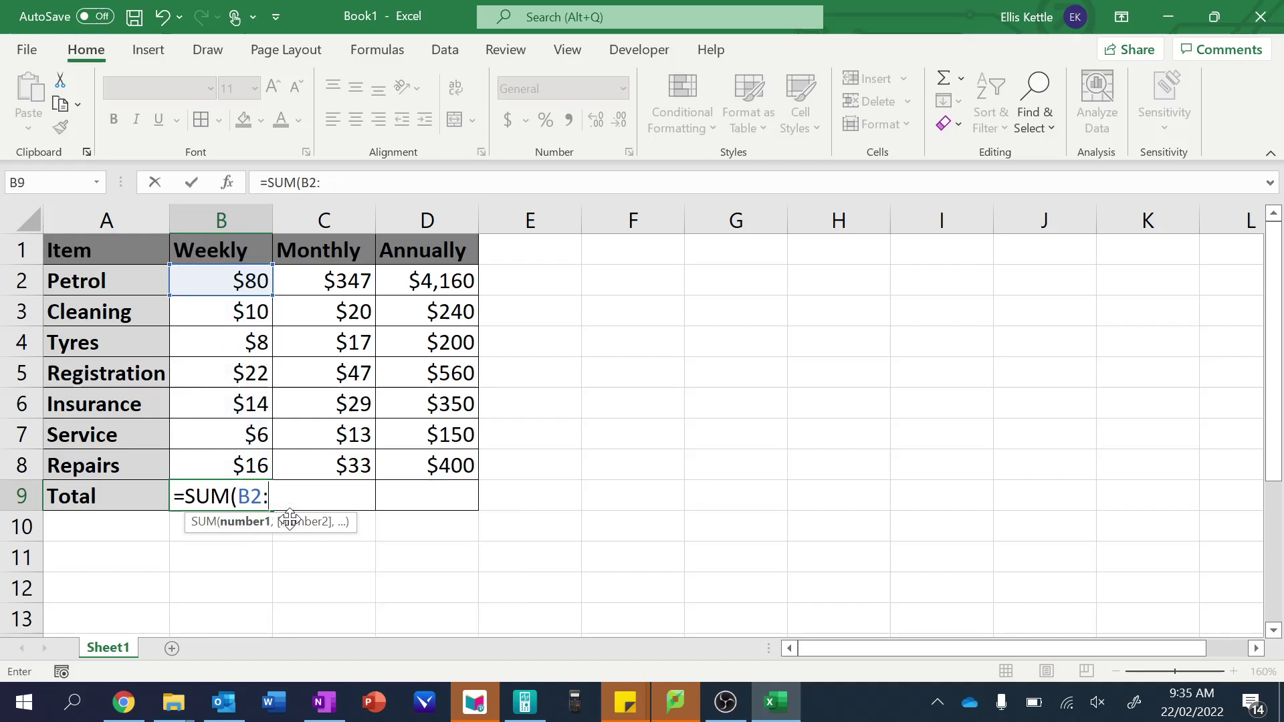
{"action": "type", "text": "B2:B8"}
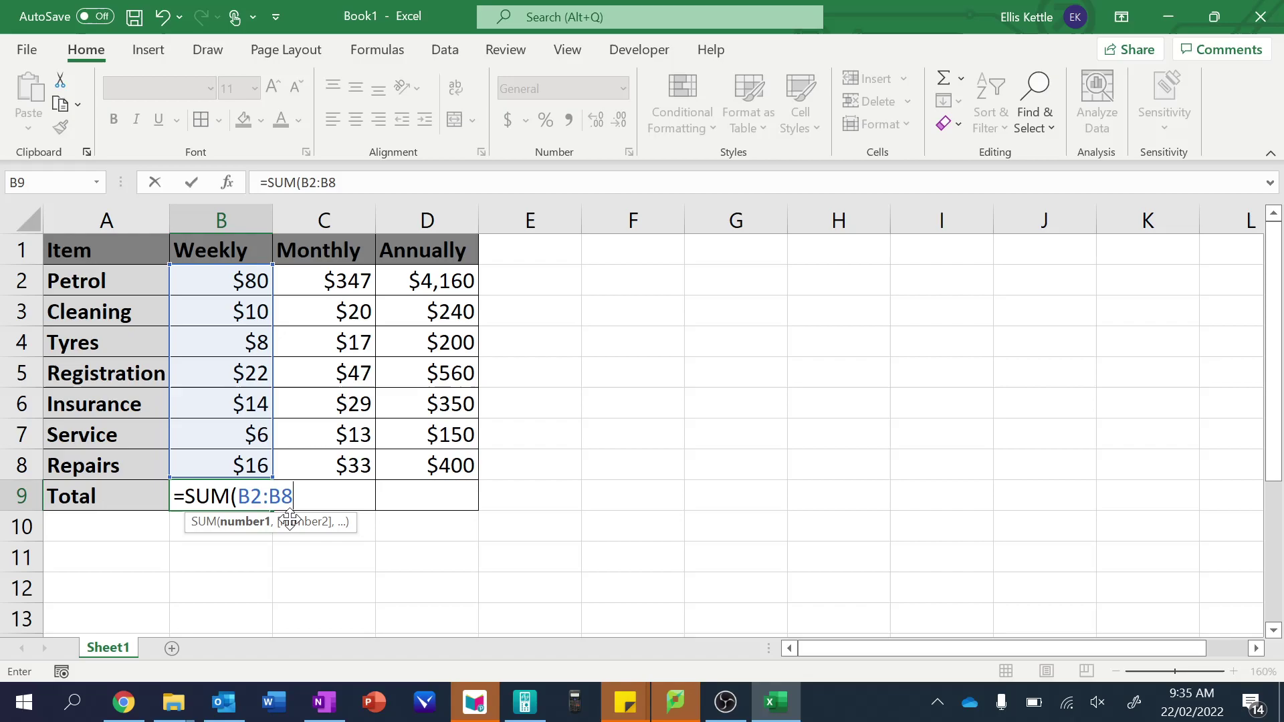
{"action": "type", "text": ")"}
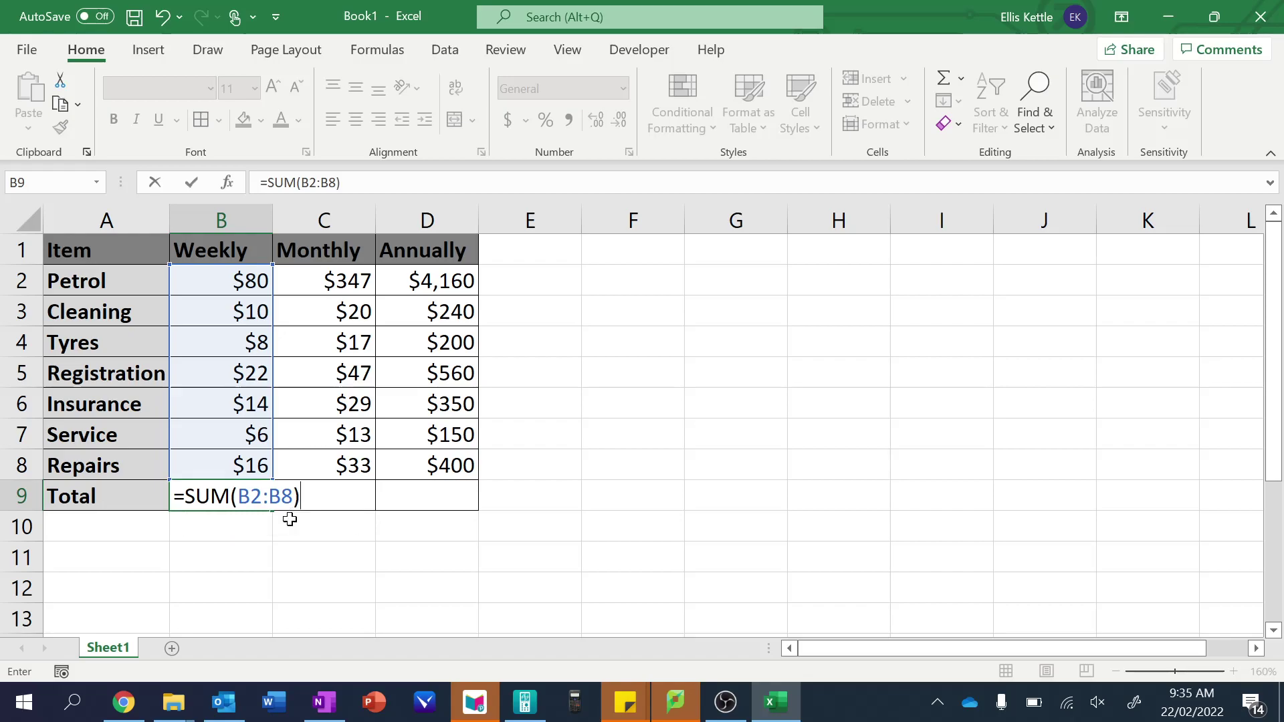
{"action": "key", "text": "Return"}
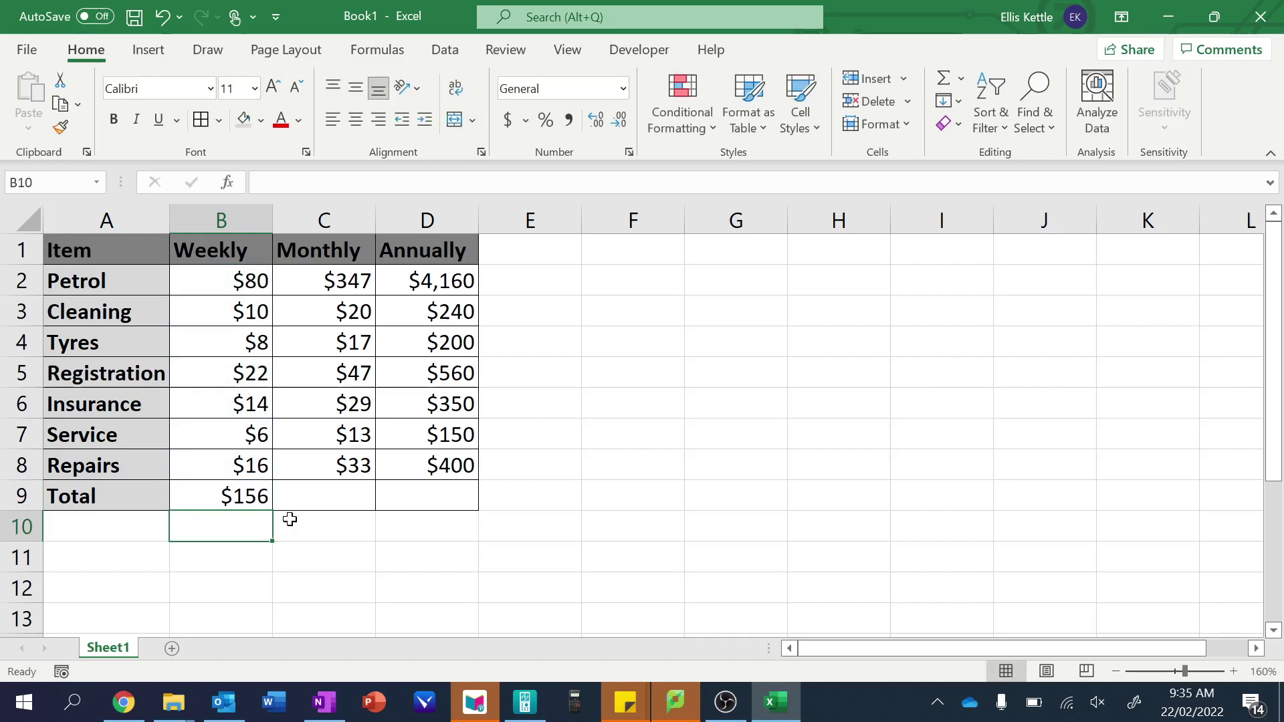
{"action": "left_click", "coordinate": [251, 495]}
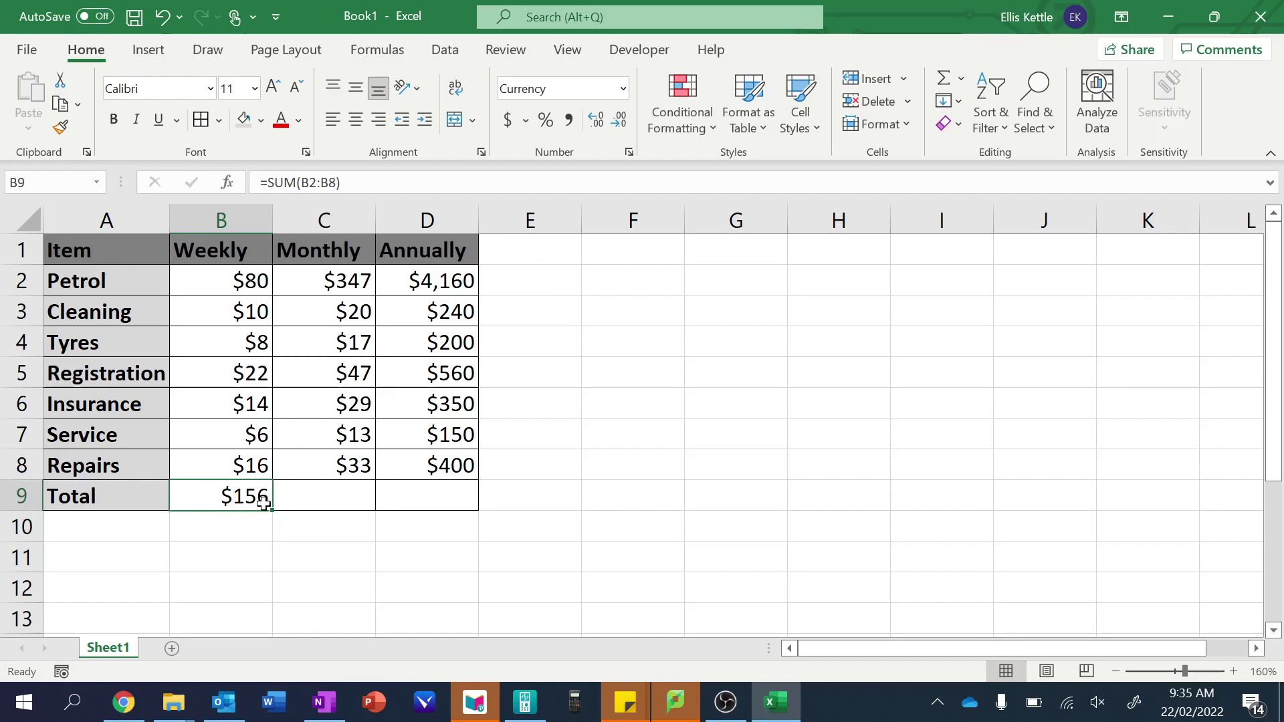
{"action": "left_click_drag", "start_coordinate": [272, 510], "coordinate": [459, 515]}
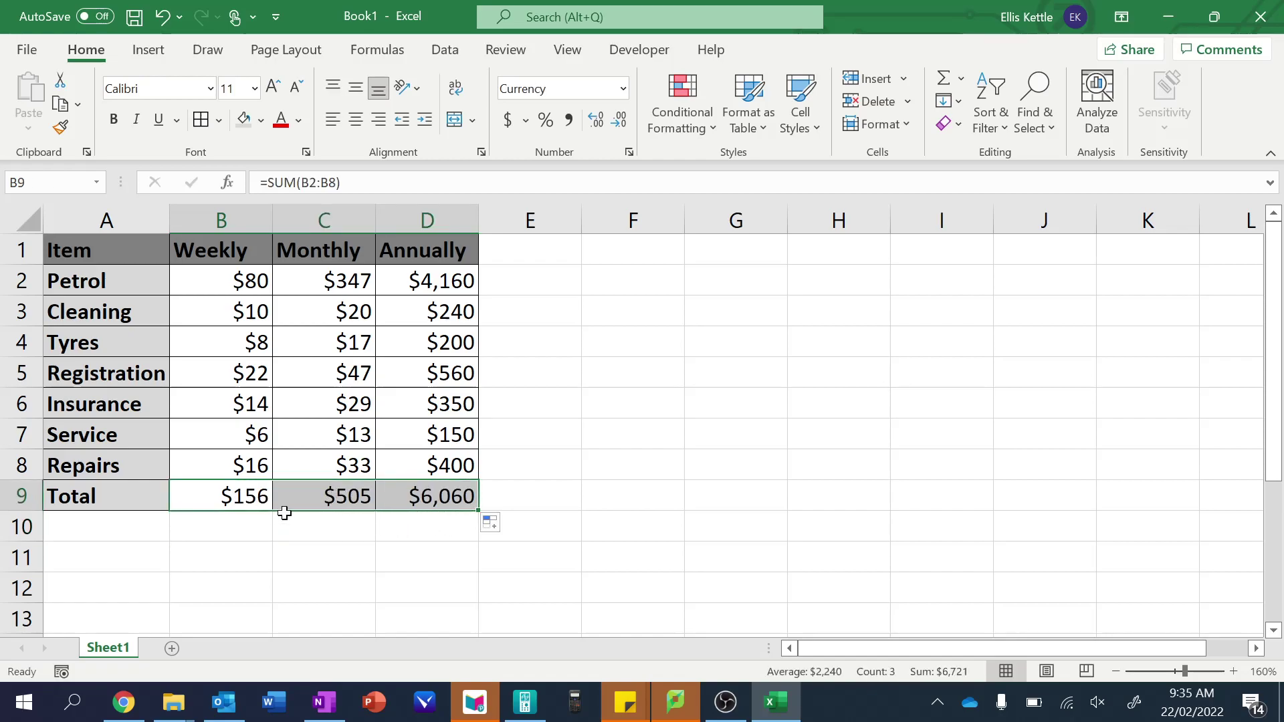
{"action": "left_click", "coordinate": [251, 495]}
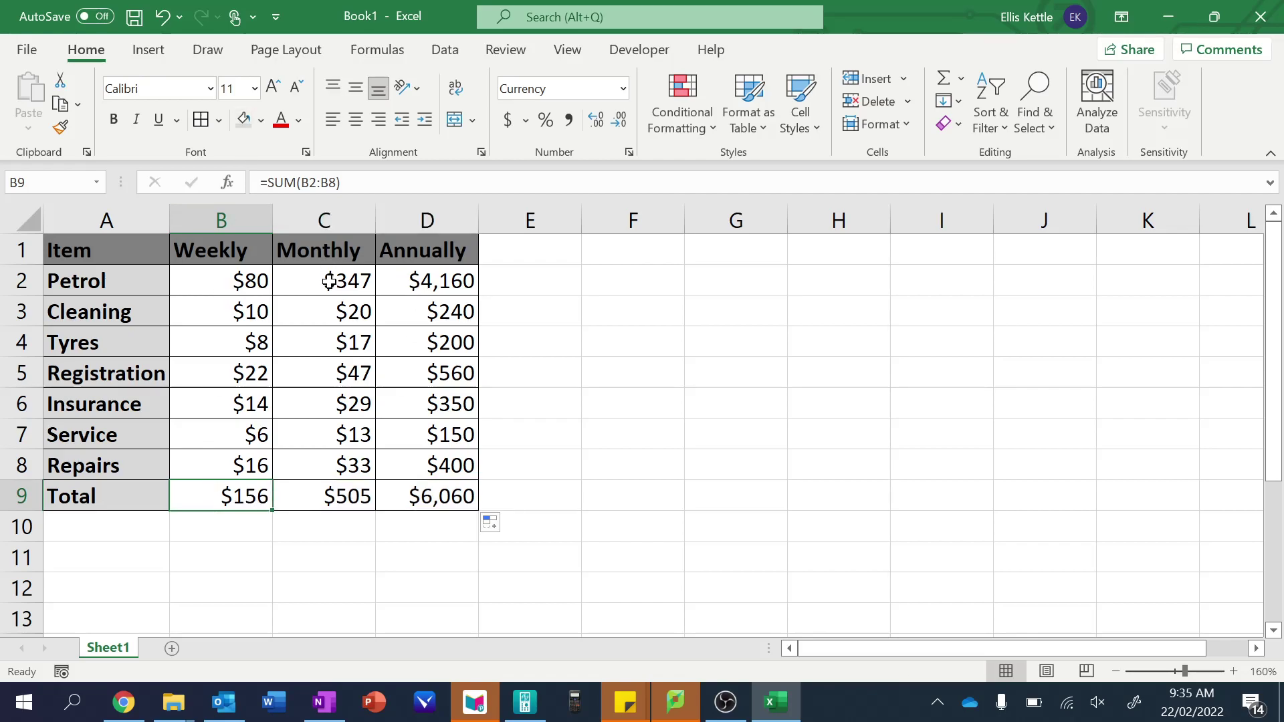
{"action": "left_click", "coordinate": [326, 496]}
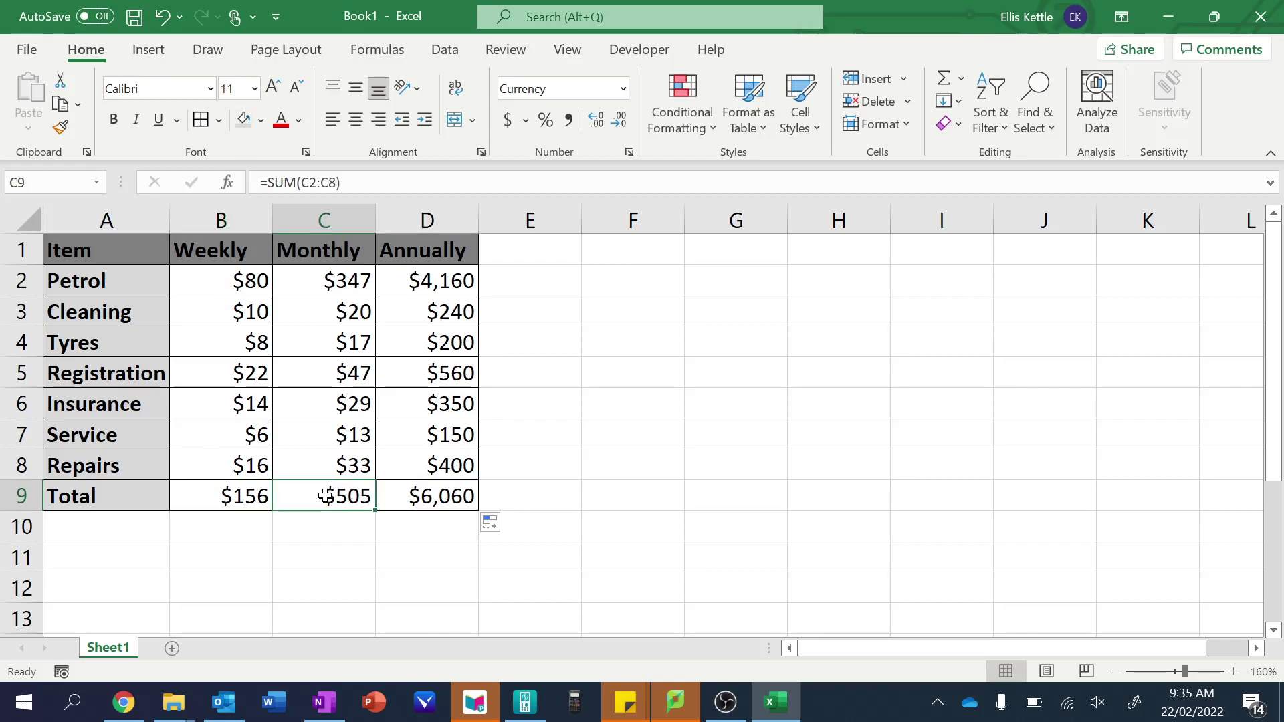
{"action": "left_click", "coordinate": [438, 495]}
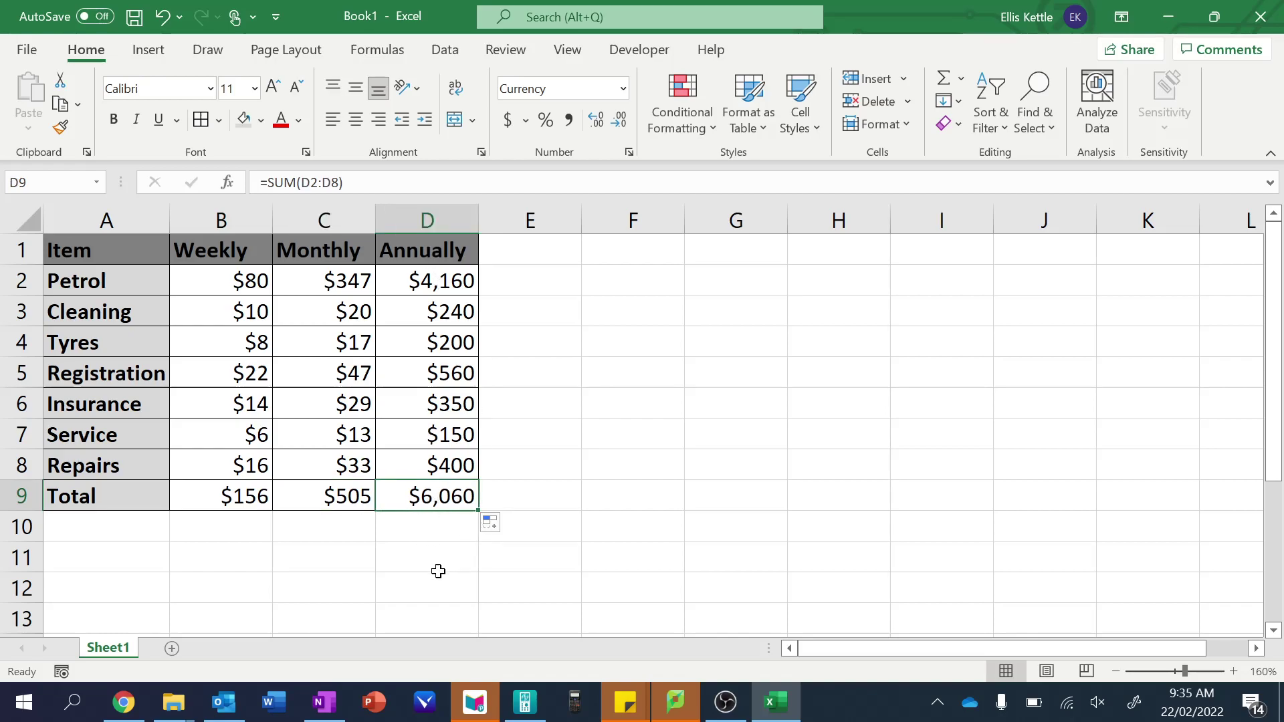
{"action": "key", "text": "Right"}
{"action": "key", "text": "Right"}
{"action": "key", "text": "Right"}
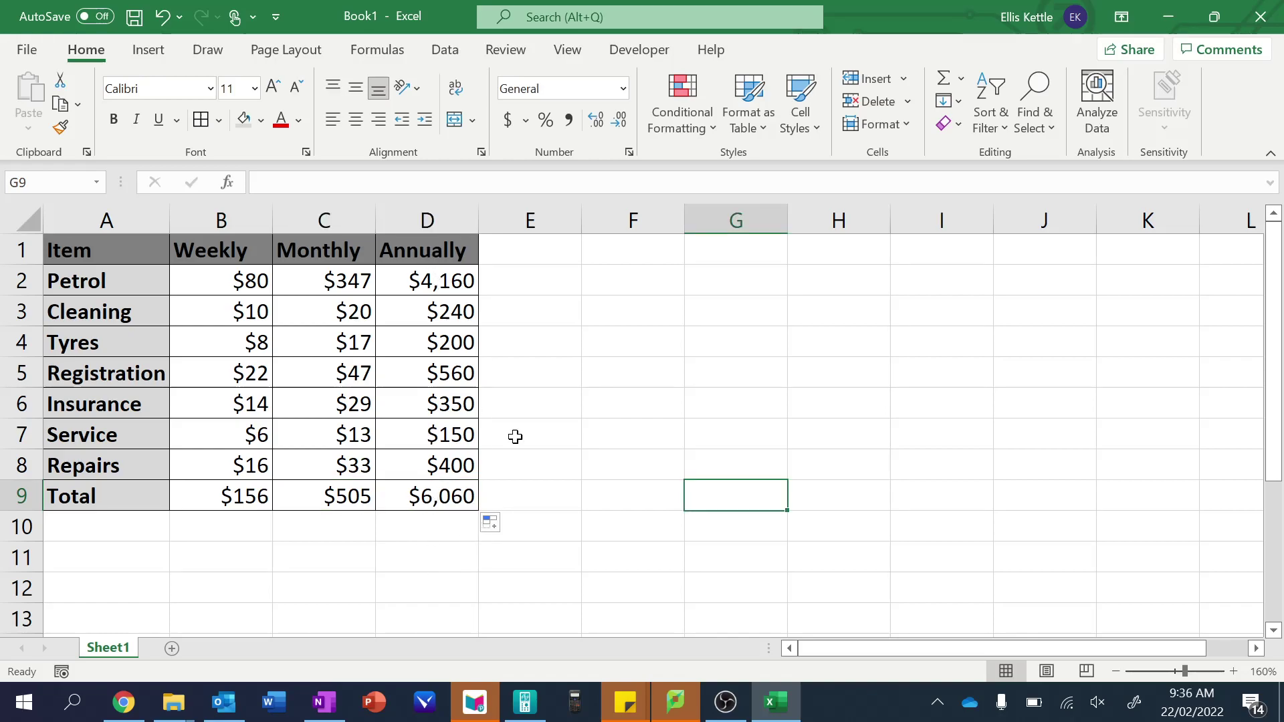
Step: Dismiss the Style dialog and write '$505 rounded up to $510' below the OneNote table
{"action": "key", "text": "alt+apostrophe"}
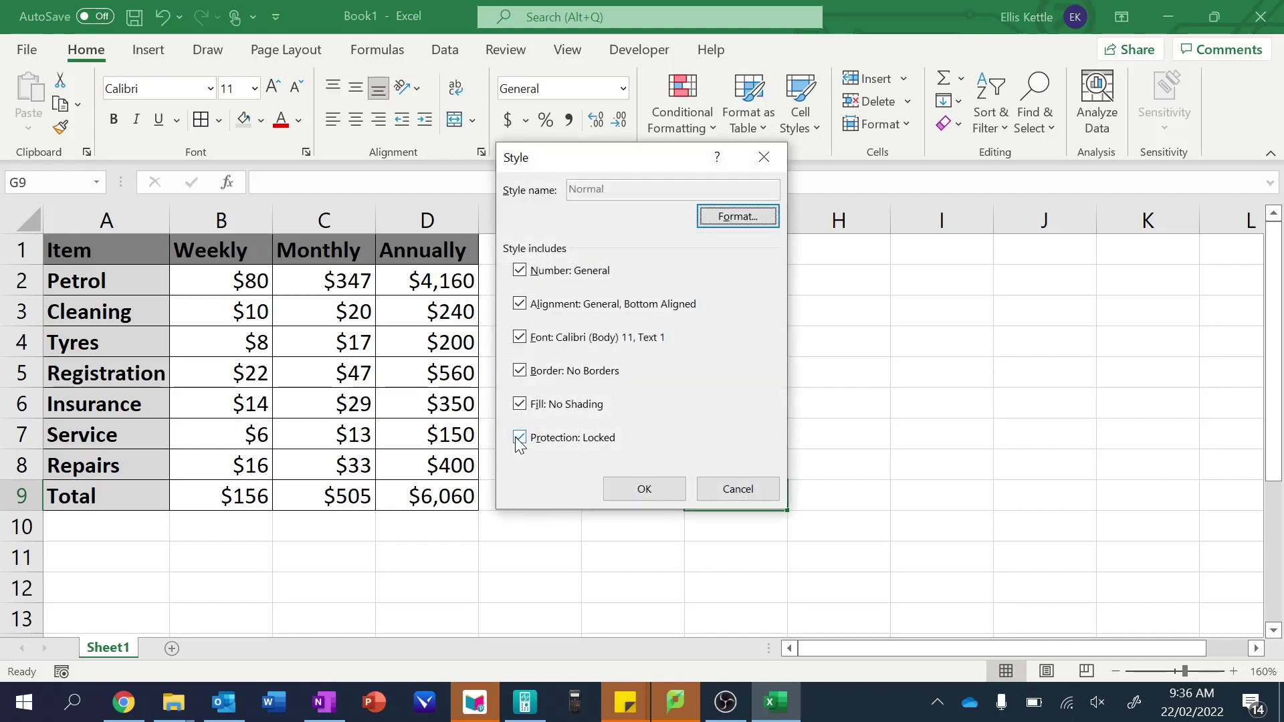
{"action": "left_click", "coordinate": [759, 492]}
{"action": "key", "text": "alt+Tab"}
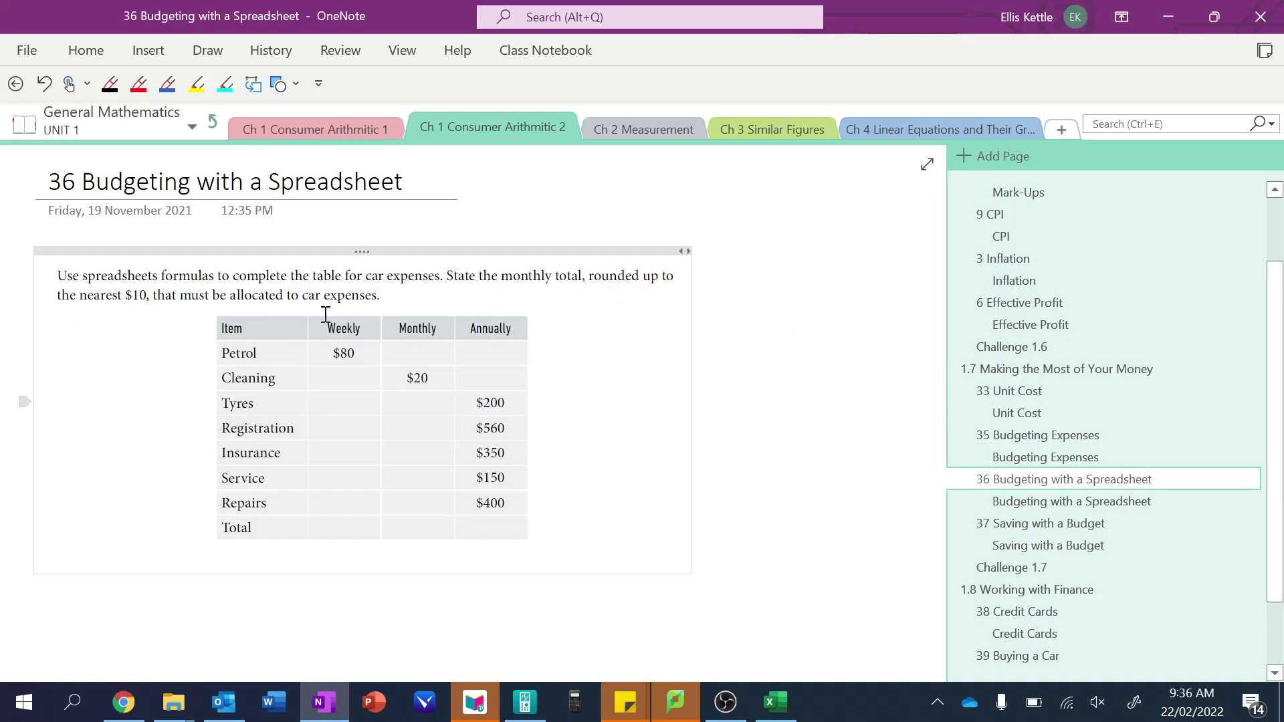
{"action": "key", "text": "alt+Tab"}
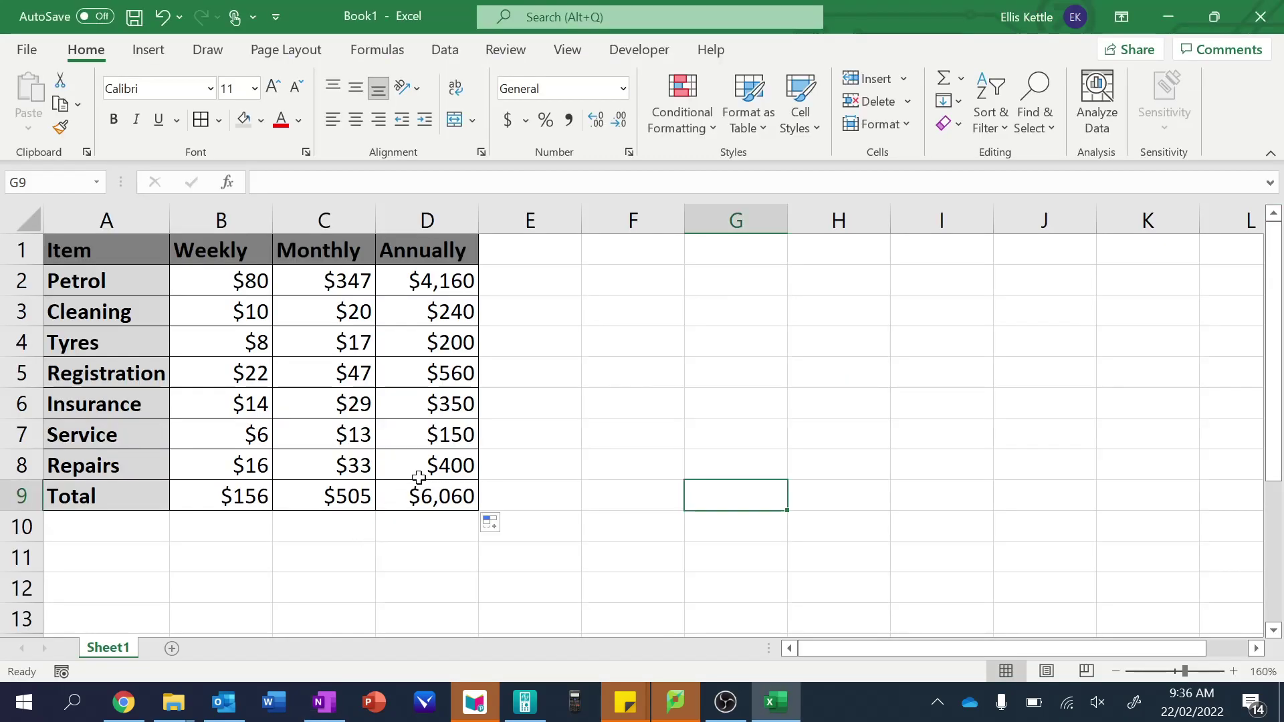
{"action": "left_click", "coordinate": [320, 496]}
{"action": "key", "text": "alt+Tab"}
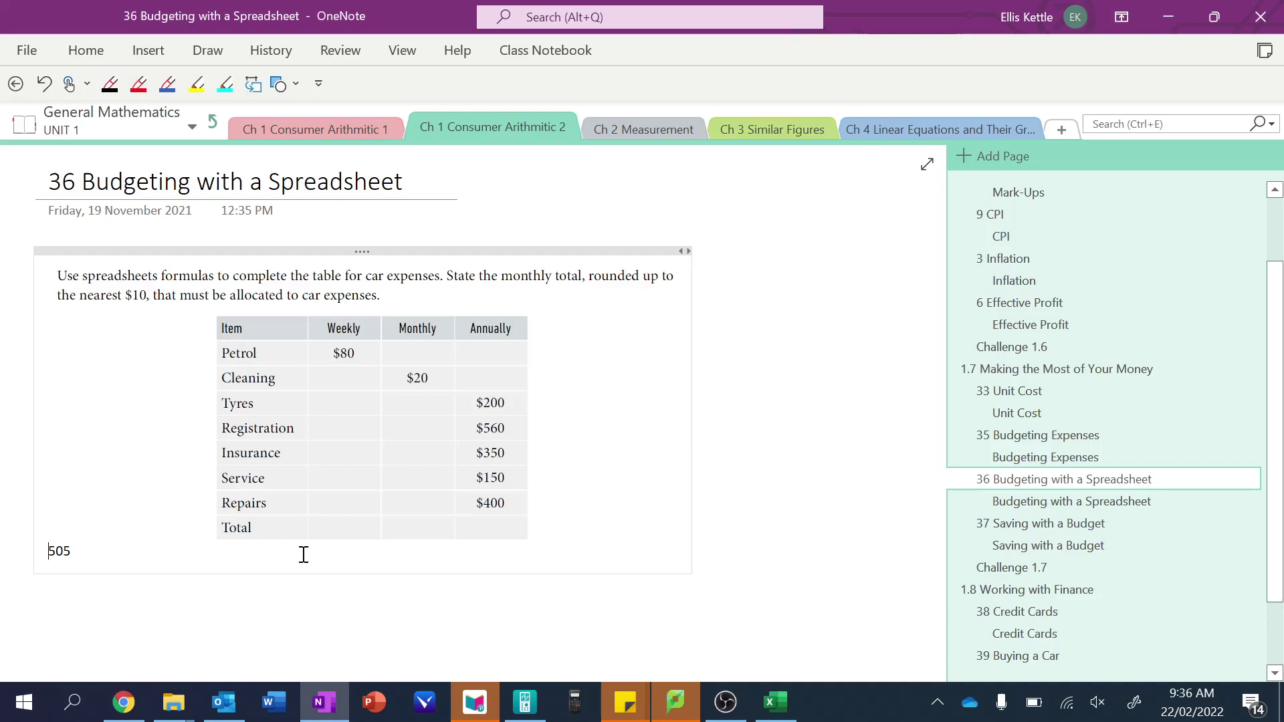
{"action": "type", "text": "$"}
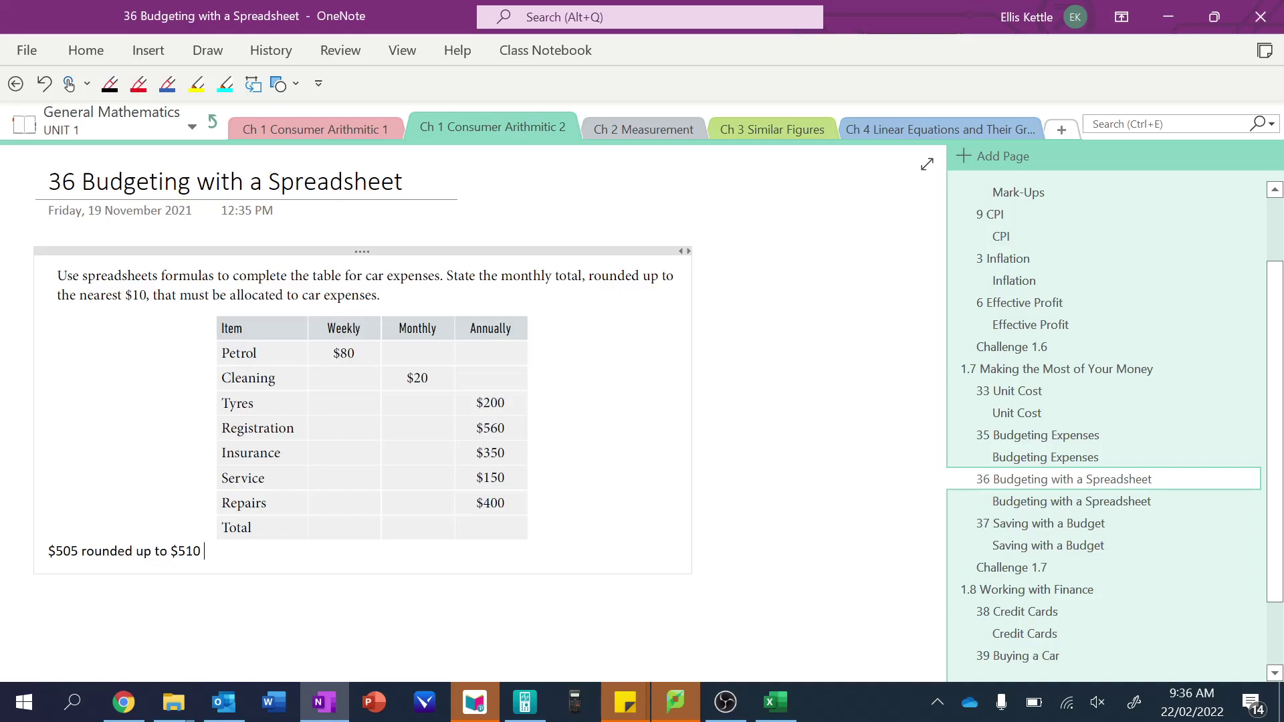
{"action": "key", "text": "alt+Tab"}
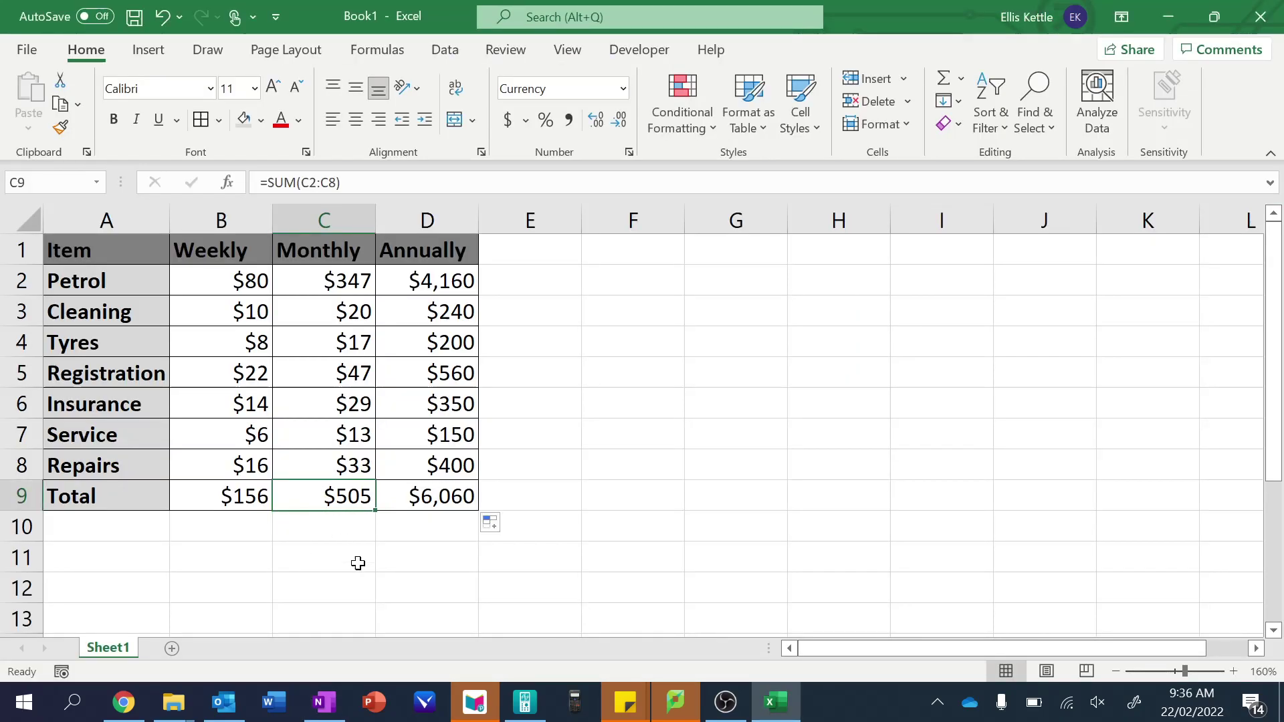
Step: Review the Petrol and Cleaning formulas and the weekly Tyres formula
{"action": "left_click", "coordinate": [590, 499]}
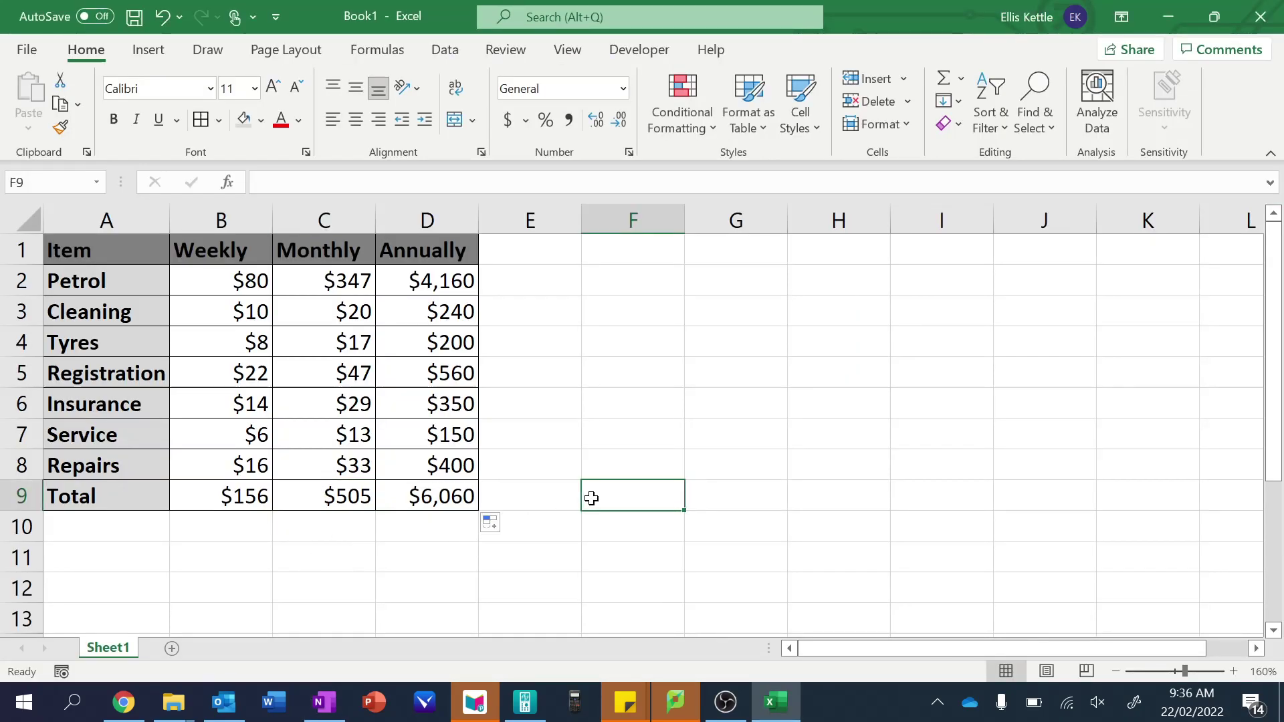
{"action": "left_click", "coordinate": [379, 274]}
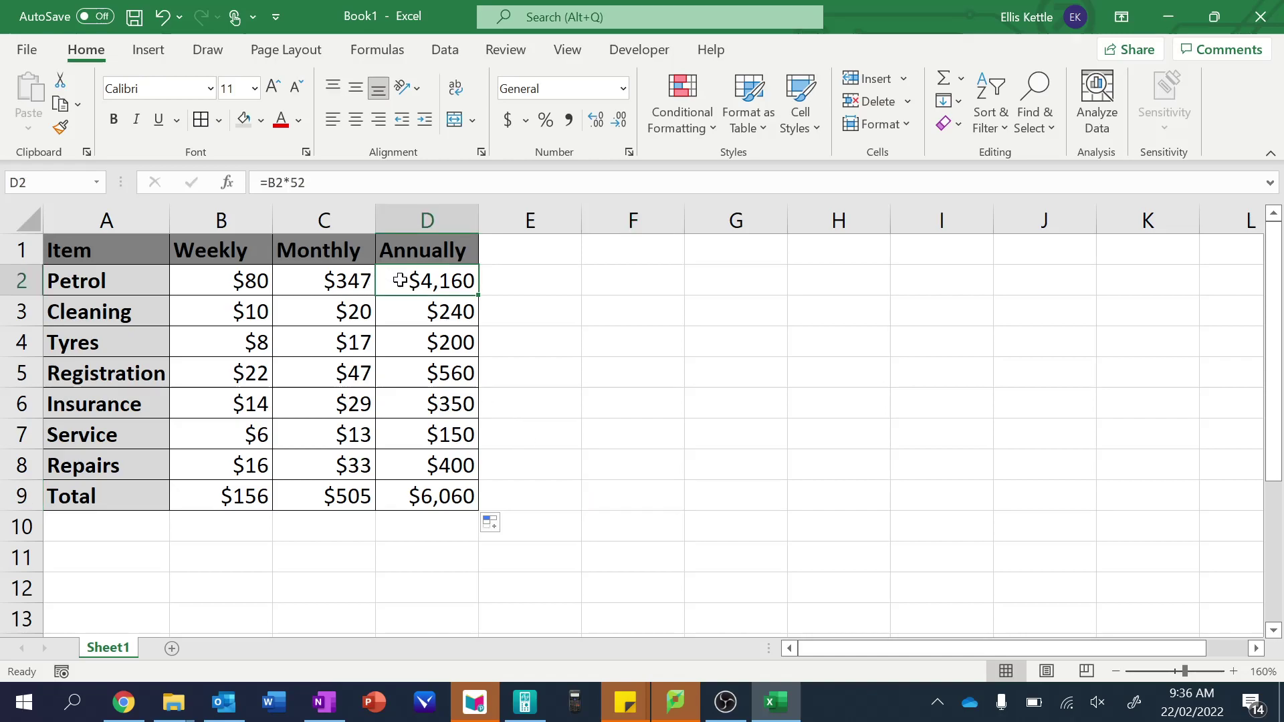
{"action": "left_click", "coordinate": [241, 281]}
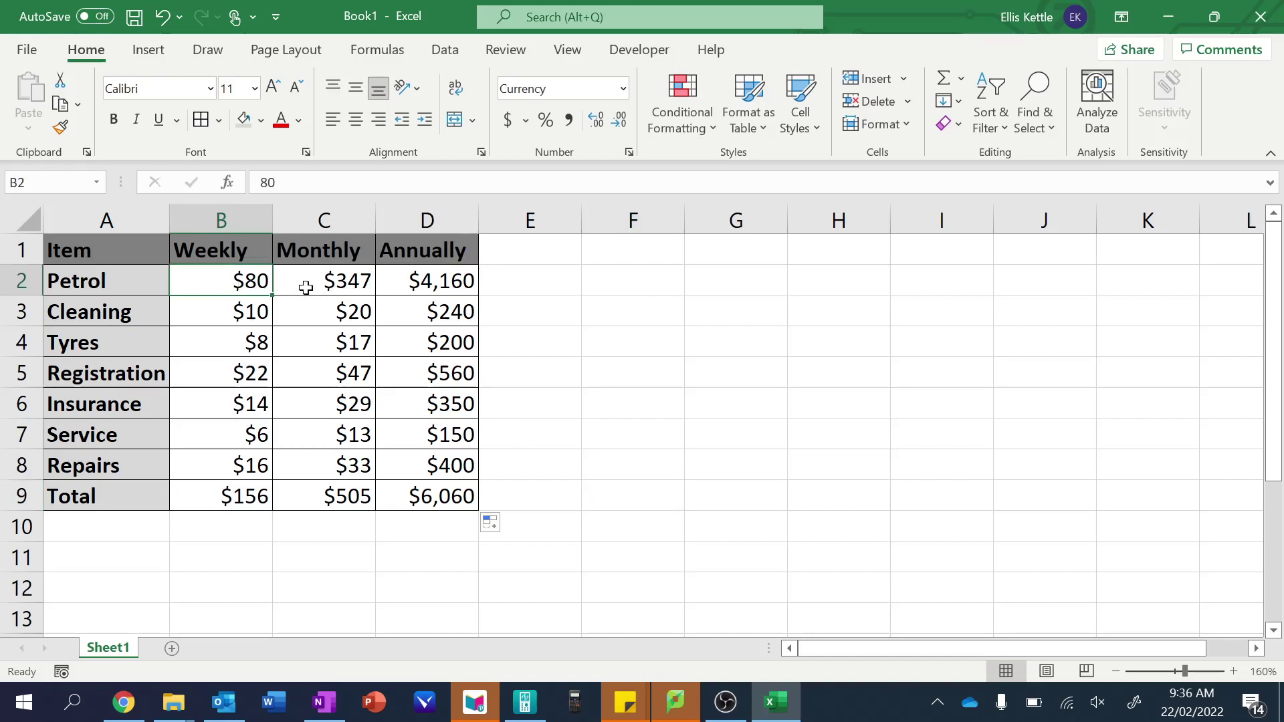
{"action": "left_click", "coordinate": [317, 289]}
{"action": "left_click", "coordinate": [297, 310]}
{"action": "left_click", "coordinate": [252, 286]}
{"action": "left_click", "coordinate": [249, 324]}
{"action": "left_click", "coordinate": [239, 347]}
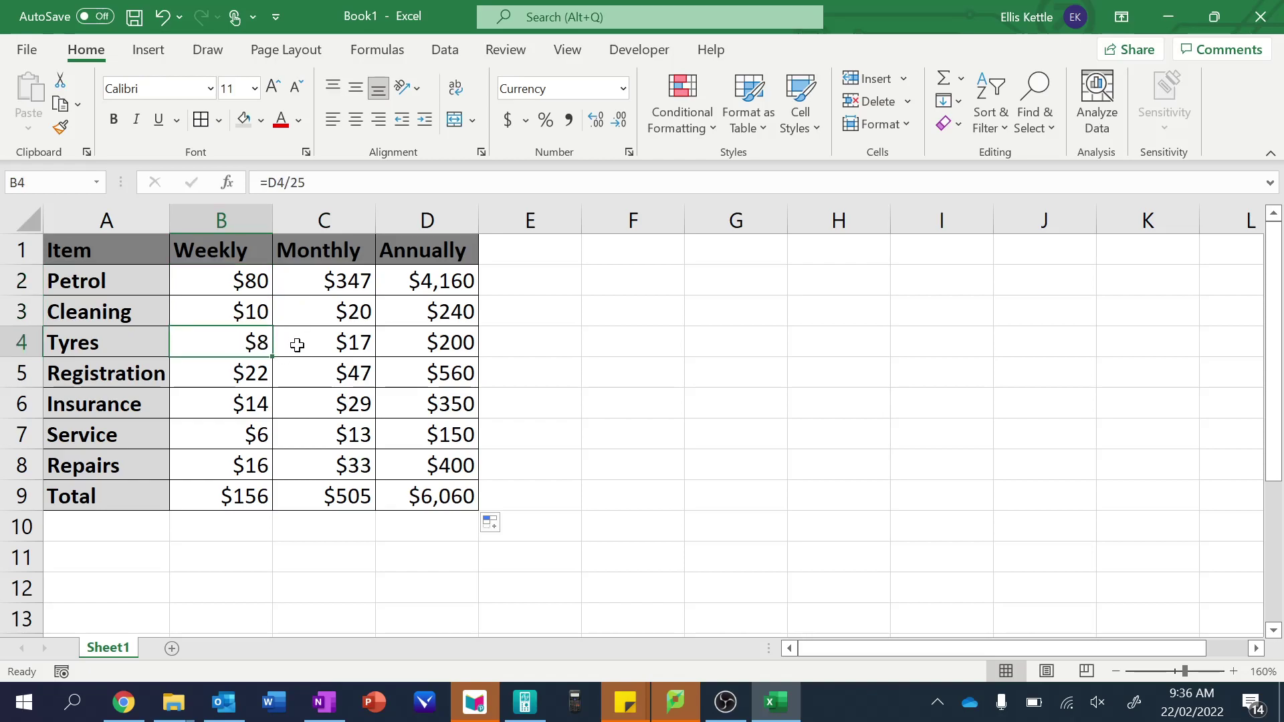
{"action": "left_click", "coordinate": [241, 312]}
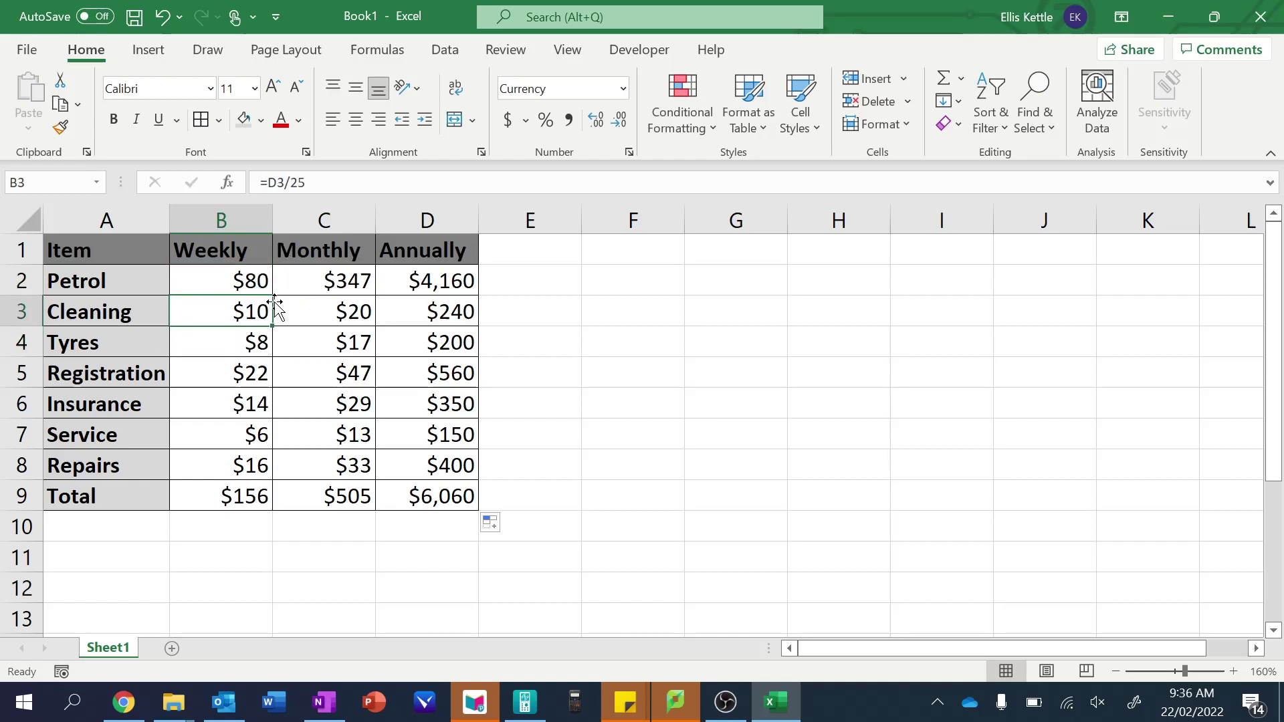
Step: Change B3 to =D3/52 and fill it down to B8, making the weekly total $117
{"action": "left_click", "coordinate": [300, 201]}
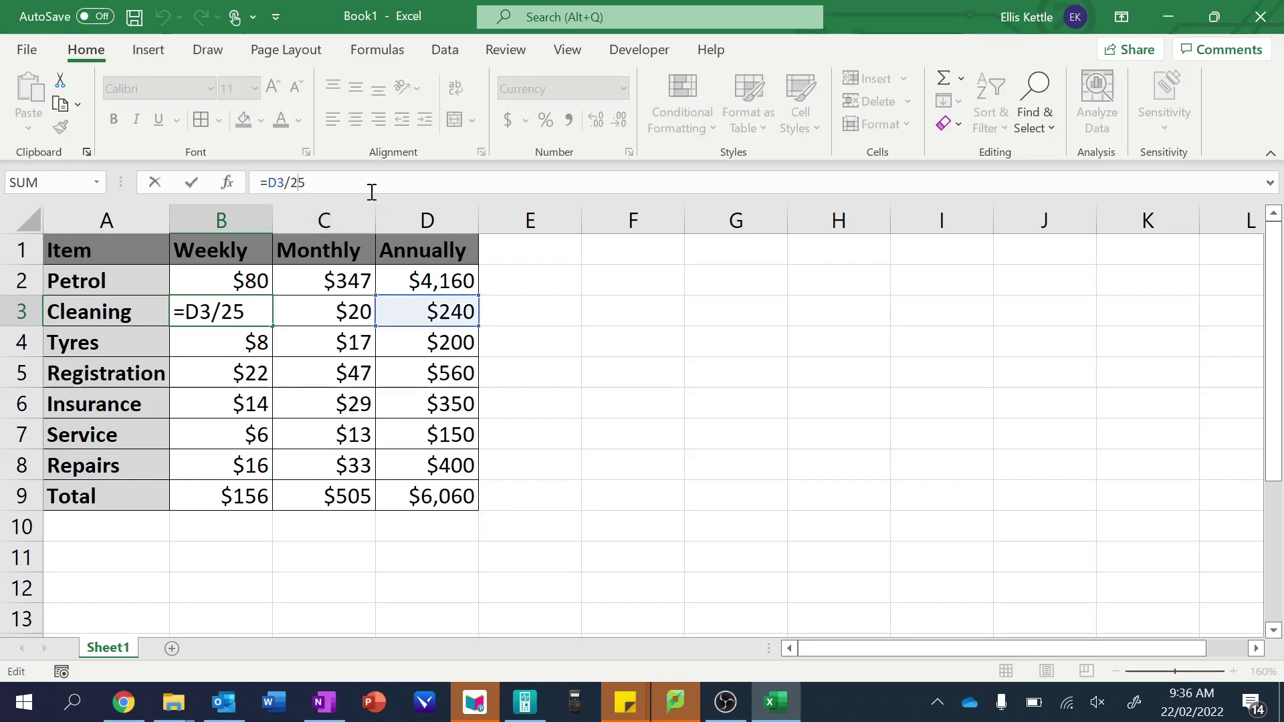
{"action": "key", "text": "BackSpace"}
{"action": "key", "text": "BackSpace"}
{"action": "type", "text": "12"}
{"action": "key", "text": "BackSpace"}
{"action": "key", "text": "BackSpace"}
{"action": "type", "text": "52"}
{"action": "key", "text": "Return"}
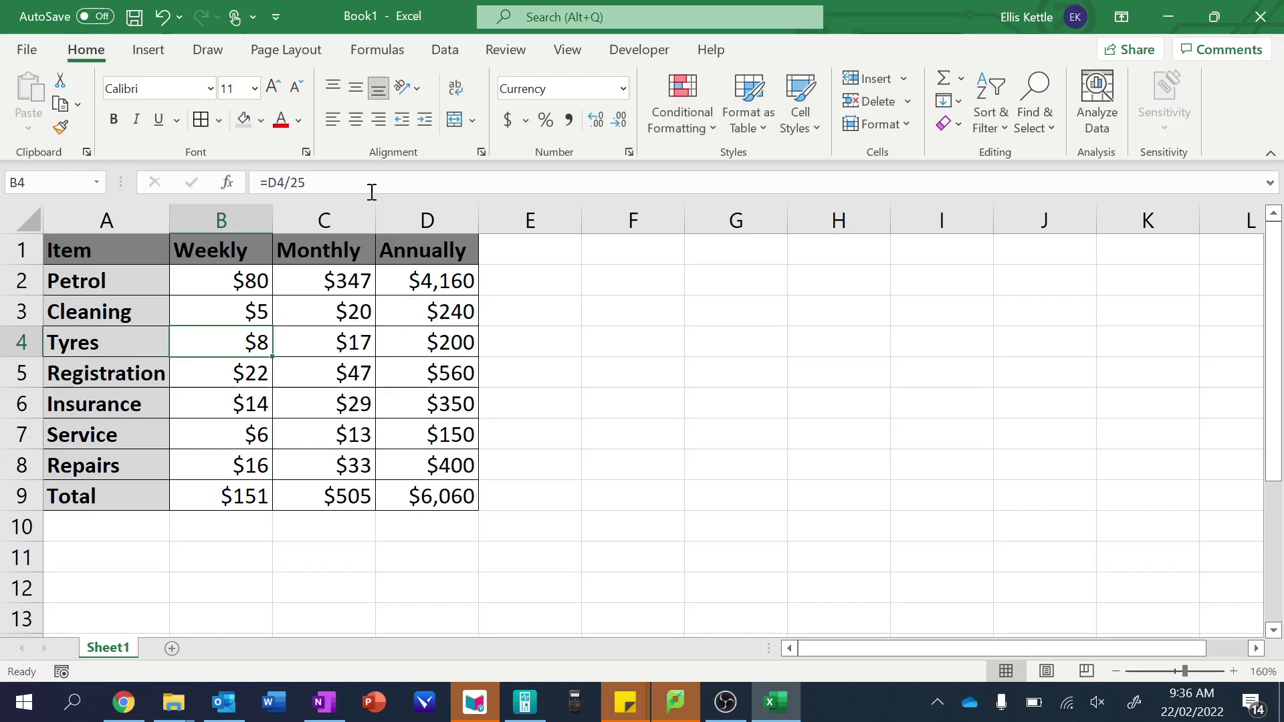
{"action": "left_click", "coordinate": [249, 315]}
{"action": "left_click_drag", "start_coordinate": [268, 328], "coordinate": [278, 472]}
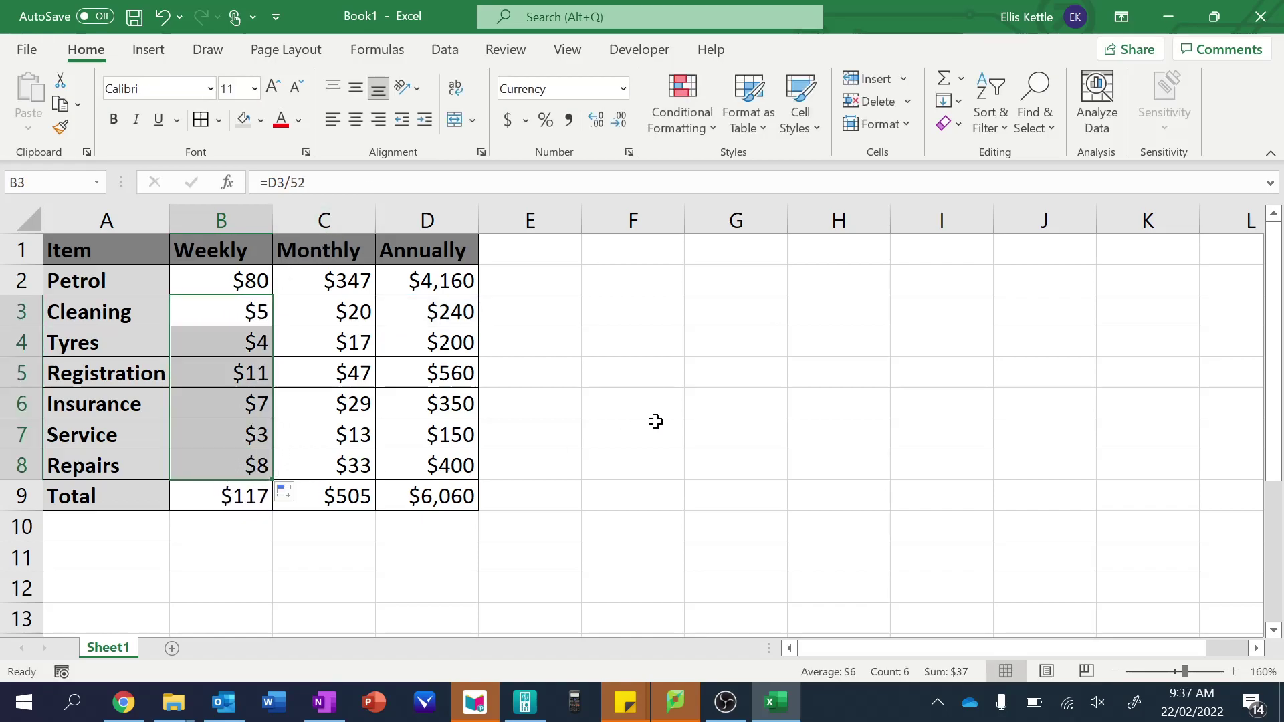
Step: Check the monthly formulas in C3, C4 and C6, then turn on Show Formulas
{"action": "left_click", "coordinate": [306, 323]}
{"action": "left_click", "coordinate": [313, 354]}
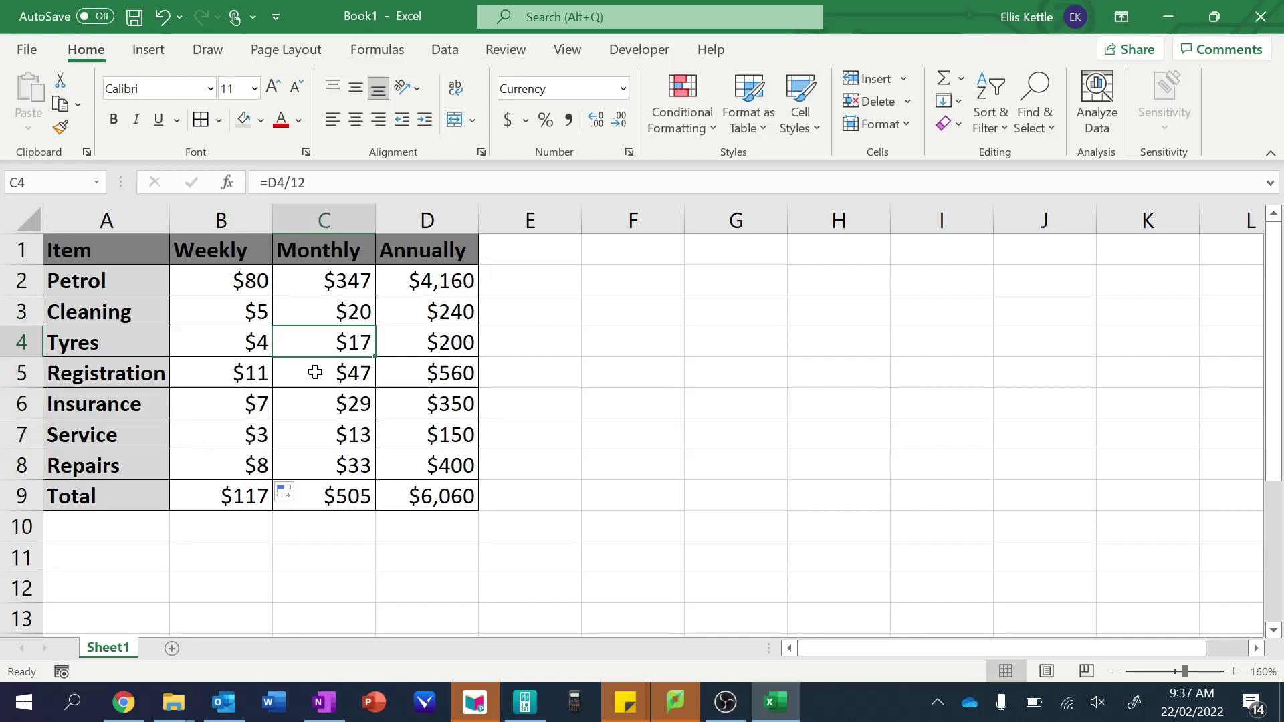
{"action": "left_click", "coordinate": [320, 403]}
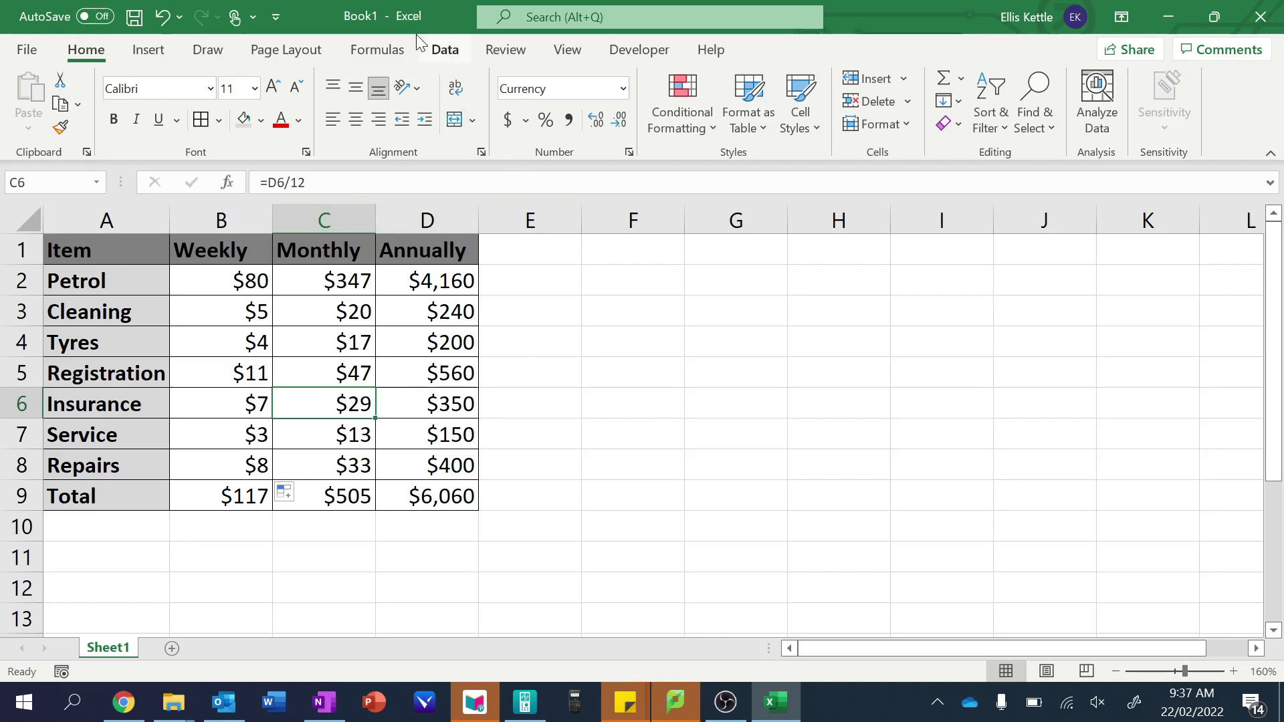
{"action": "left_click", "coordinate": [377, 49]}
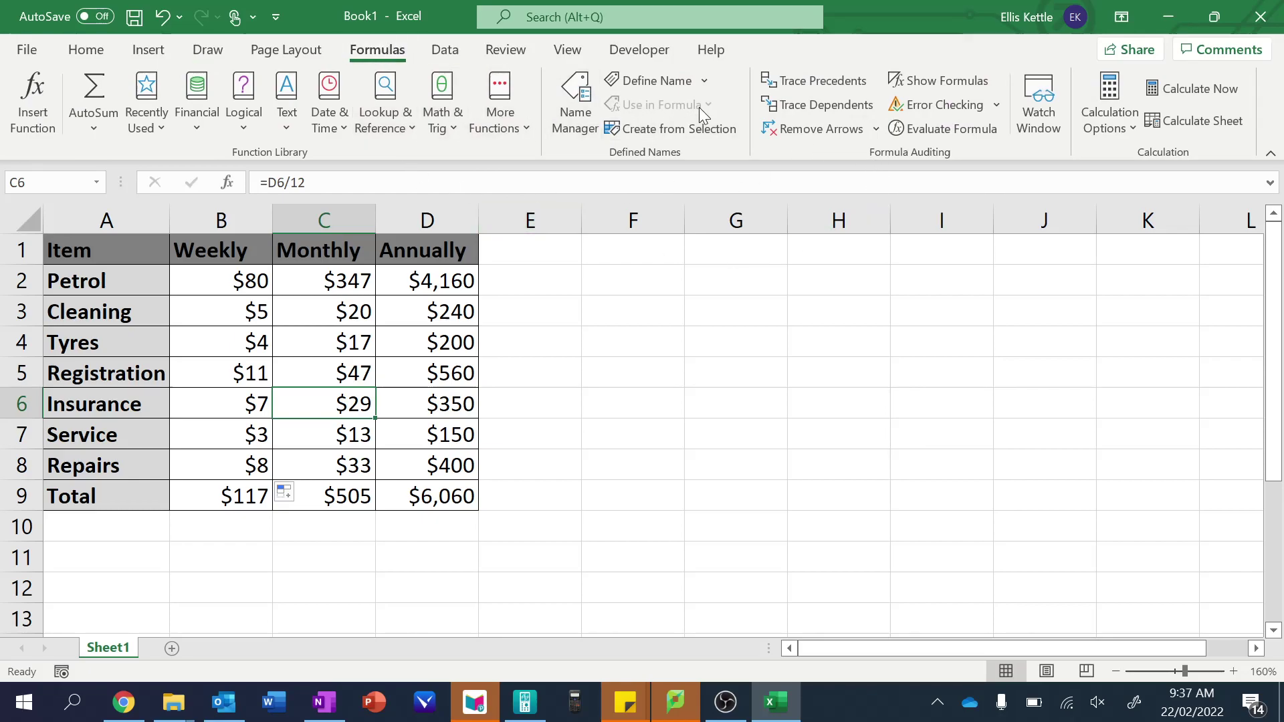
{"action": "left_click", "coordinate": [926, 81]}
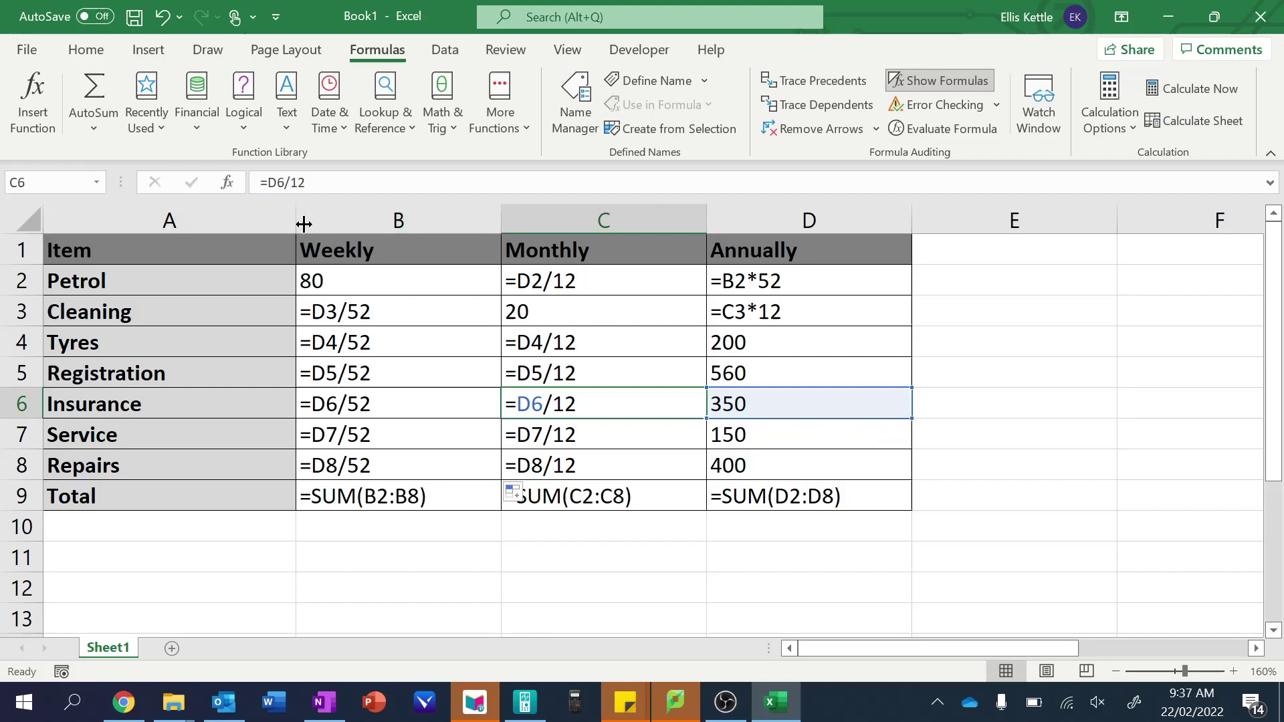
Step: Shrink columns A, B, C and D to fit the item names and their formulas
{"action": "left_click_drag", "start_coordinate": [296, 221], "coordinate": [222, 227]}
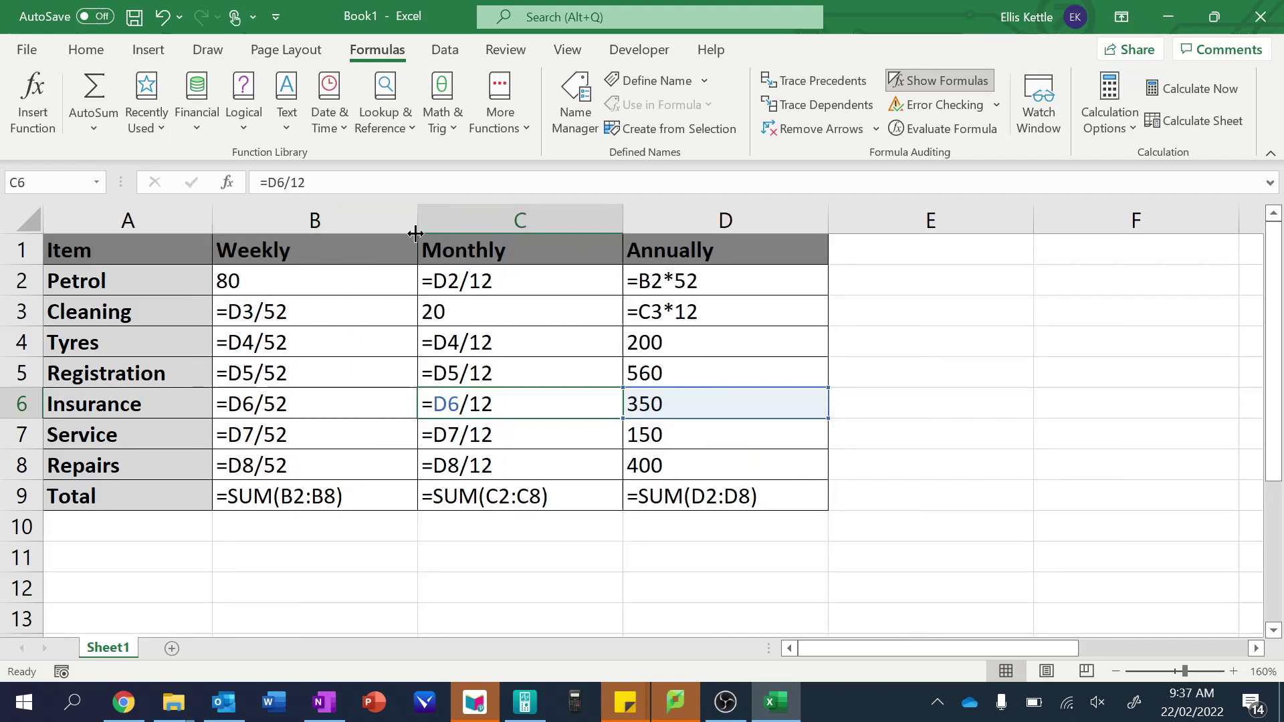
{"action": "left_click_drag", "start_coordinate": [416, 228], "coordinate": [373, 223]}
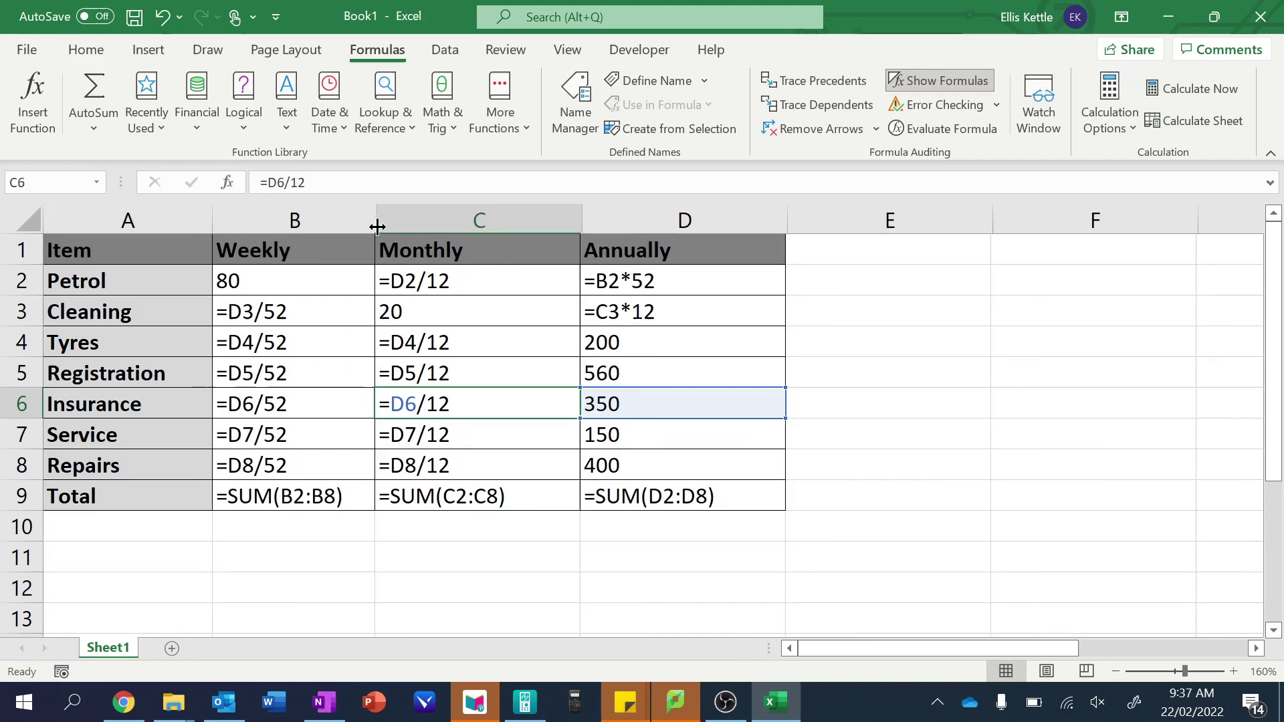
{"action": "left_click_drag", "start_coordinate": [588, 225], "coordinate": [545, 221]}
{"action": "left_click_drag", "start_coordinate": [748, 220], "coordinate": [721, 221]}
{"action": "left_click", "coordinate": [969, 480]}
Step: Inspect the annual total =SUM(D2:D8) in D9 and the Cleaning formula =C3*12 in D3
{"action": "left_click", "coordinate": [634, 497]}
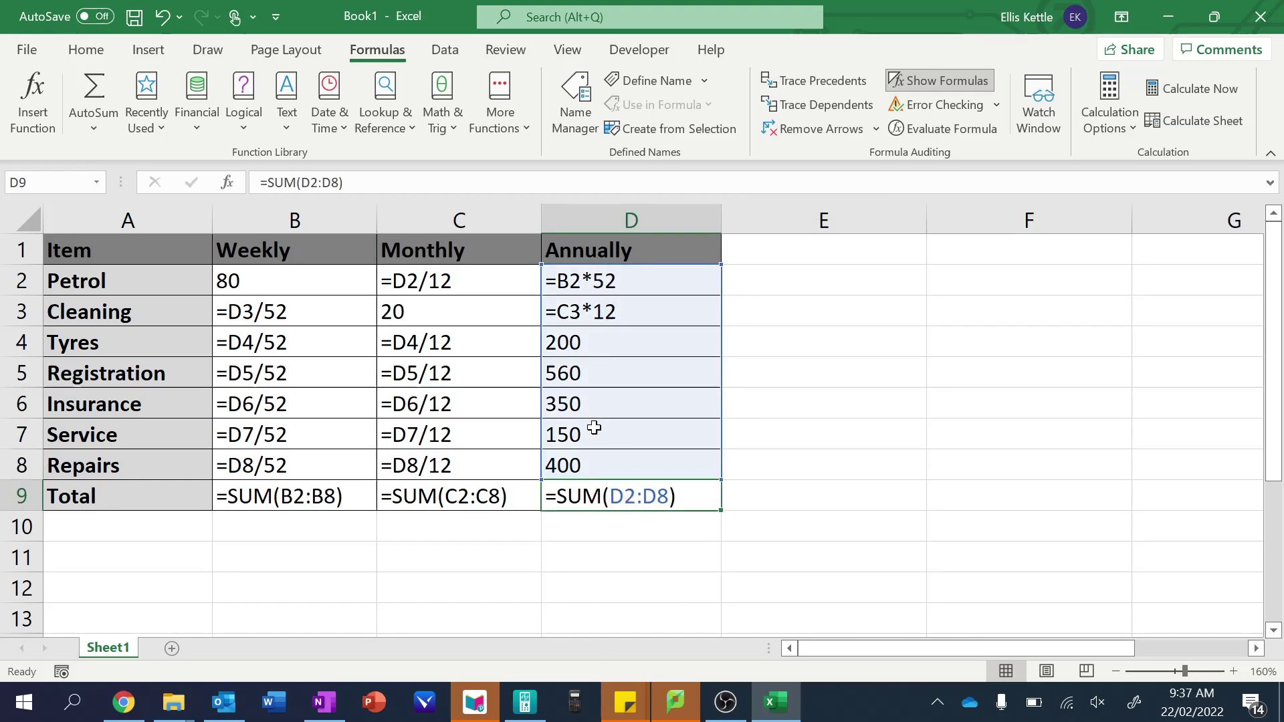
{"action": "left_click", "coordinate": [595, 305]}
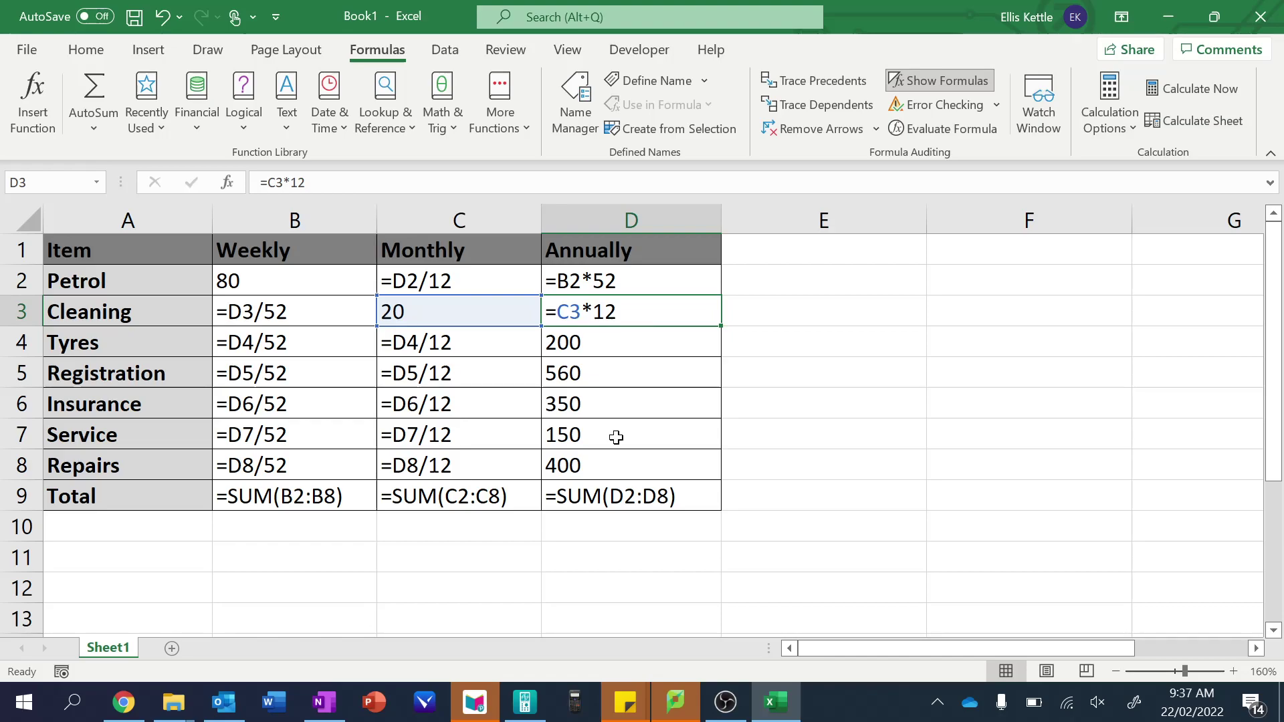
{"action": "left_click", "coordinate": [786, 393]}
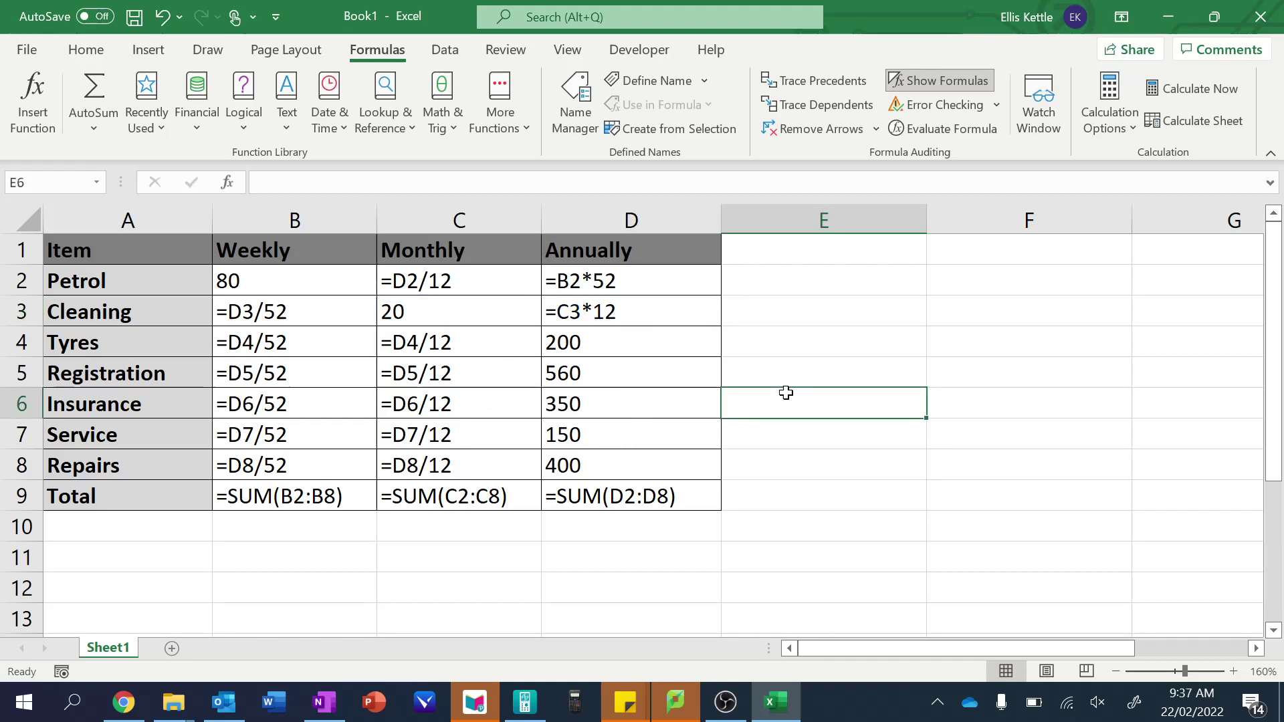
{"action": "scroll", "coordinate": [571, 467], "scroll_direction": "right", "scroll_amount": 6}
{"action": "scroll", "coordinate": [729, 477], "scroll_direction": "left", "scroll_amount": 6}
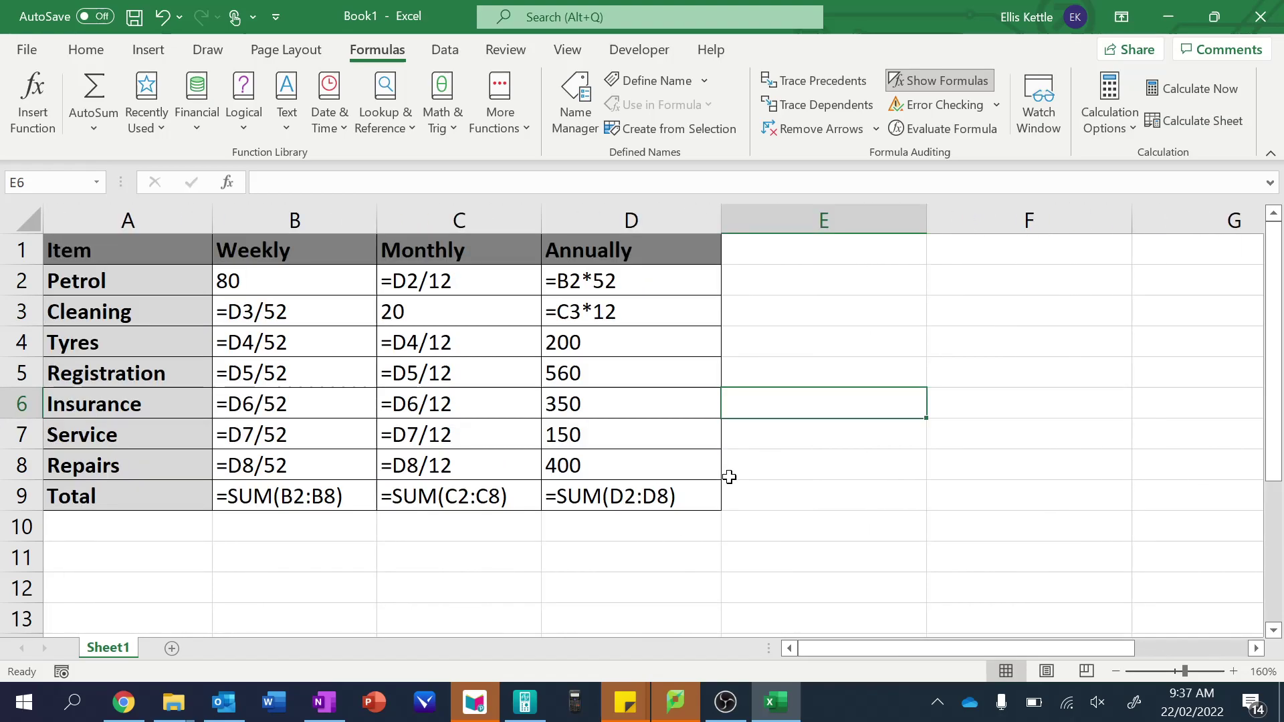